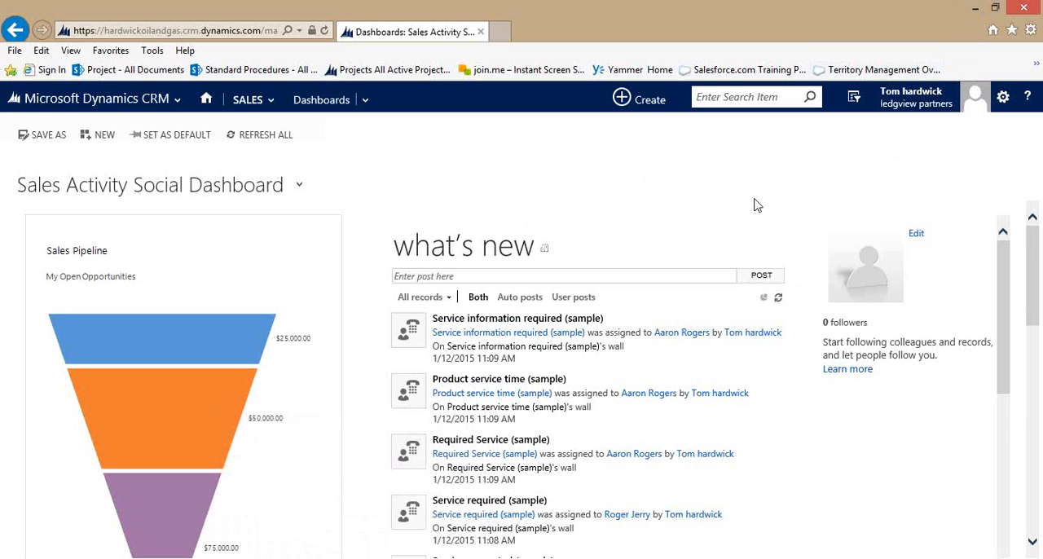
# Create a dashboard with the 3-Column Overview Dashboard layout, name it My Service Dashboard and save it.
pyautogui.click(112, 142)
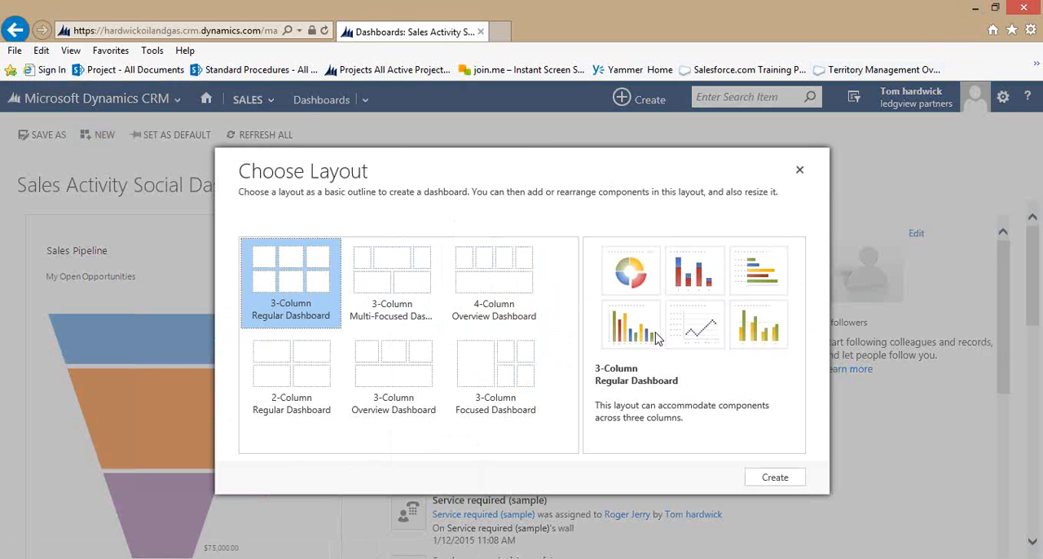
pyautogui.click(408, 383)
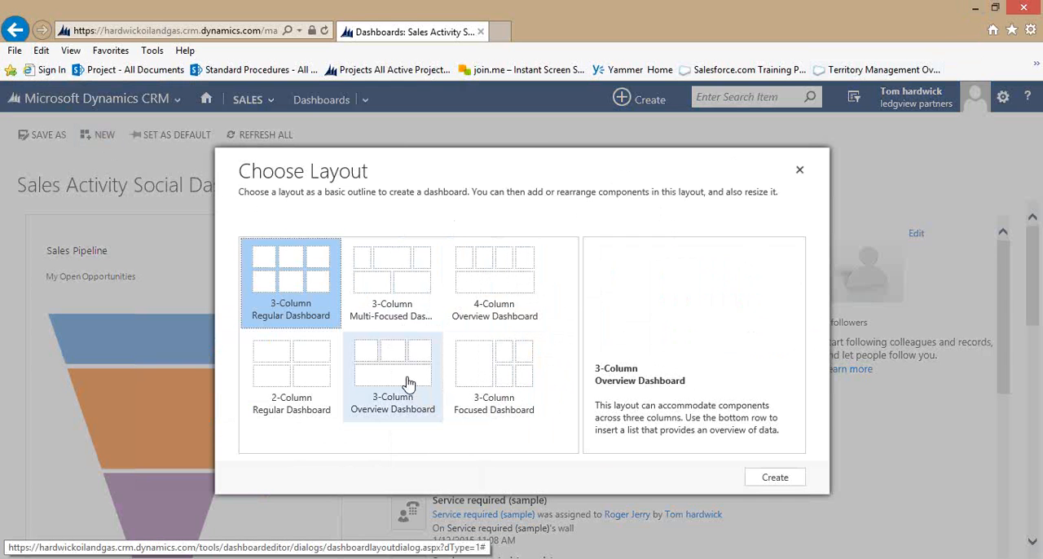
pyautogui.click(797, 480)
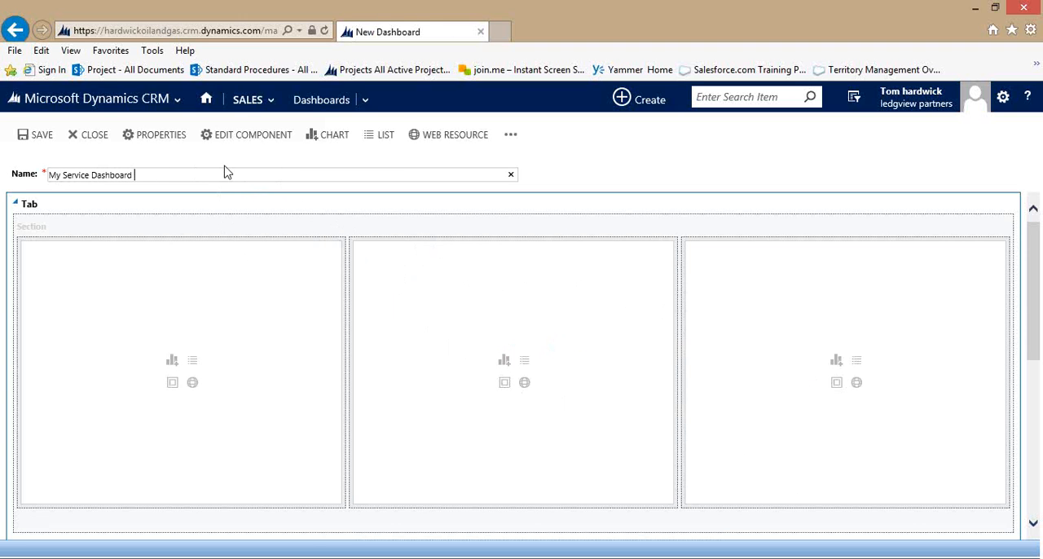
pyautogui.click(43, 136)
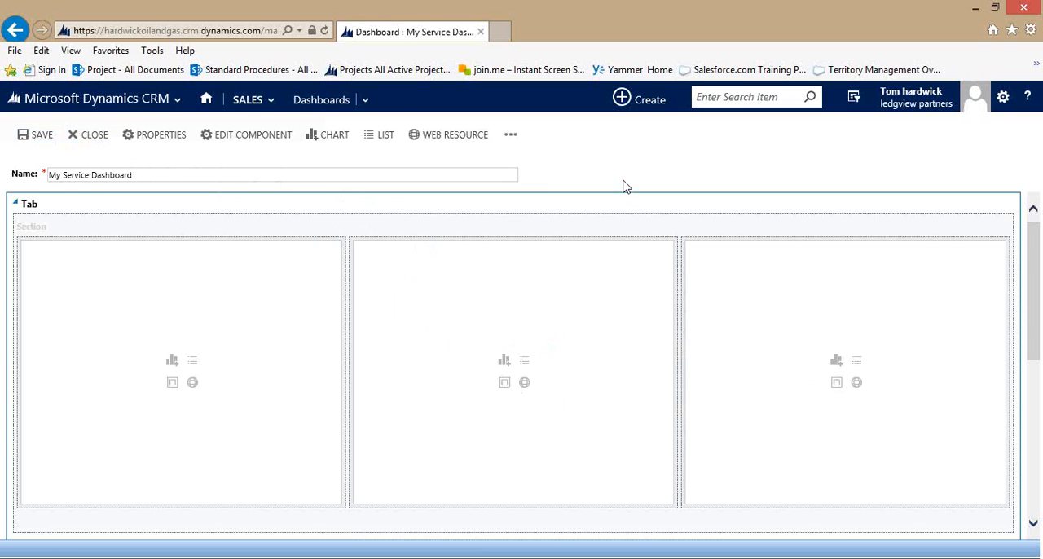
# Add an Active Cases by Agent chart to the first upper section, using the Case record type and the All Cases view.
pyautogui.click(171, 363)
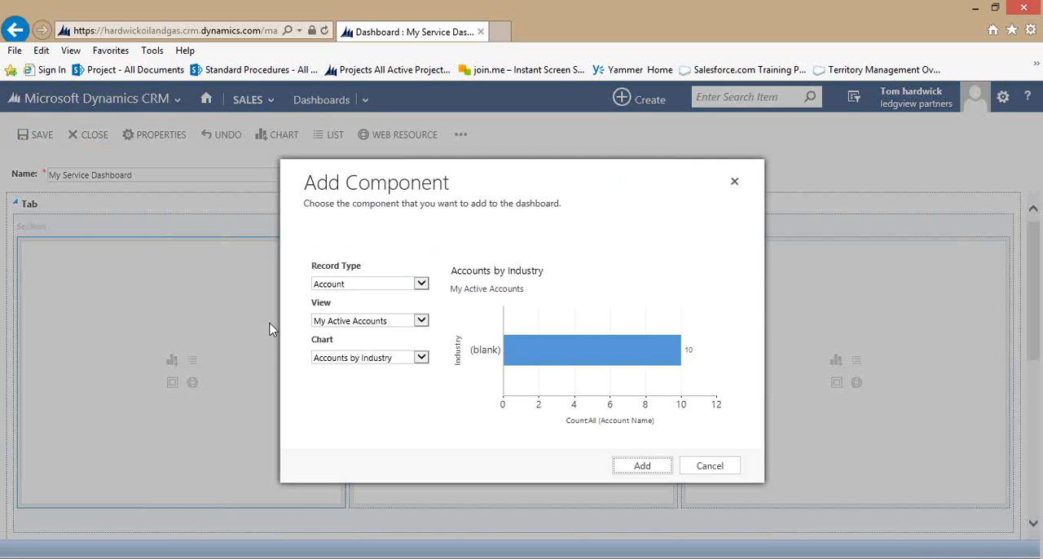
pyautogui.click(733, 184)
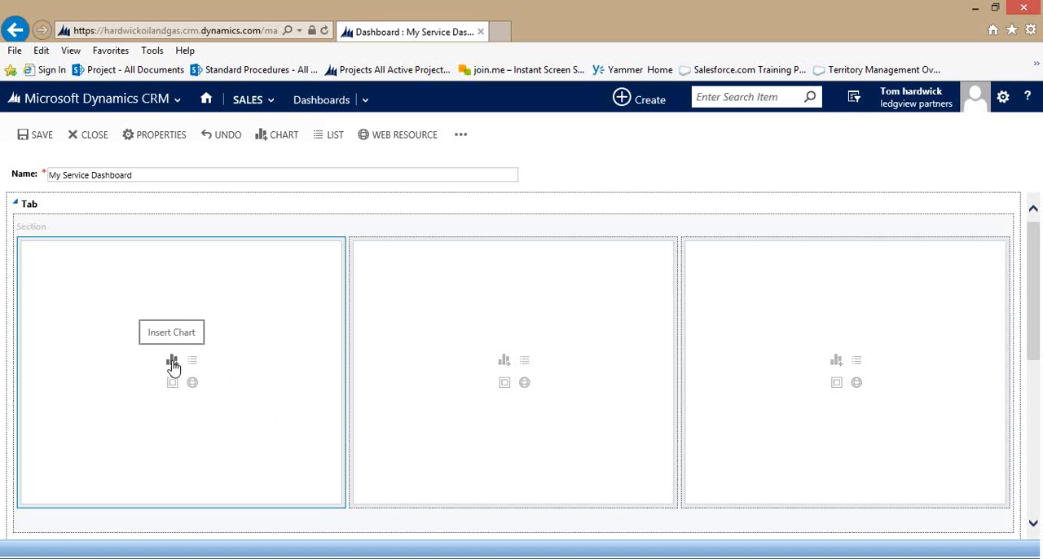
pyautogui.click(172, 362)
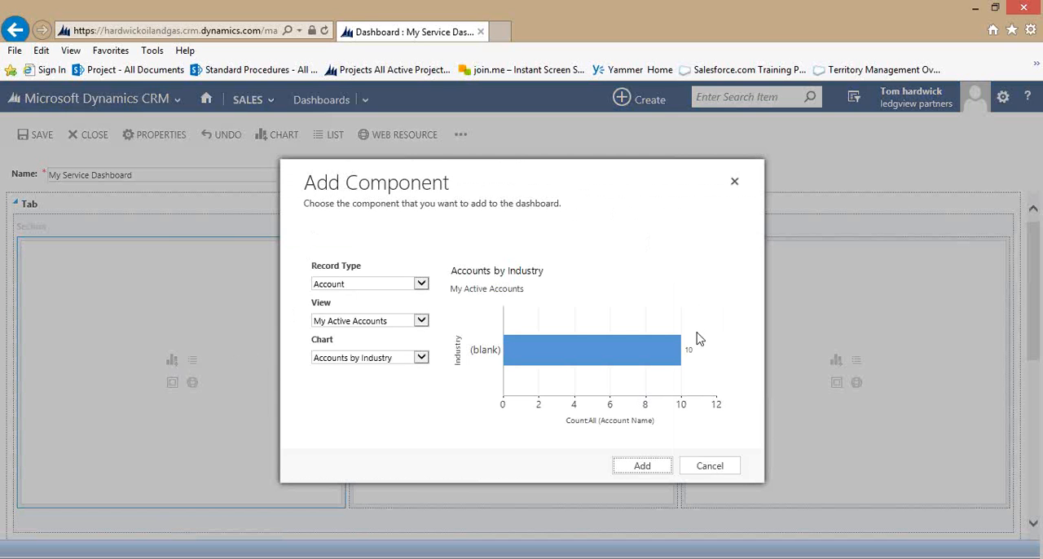
pyautogui.click(421, 285)
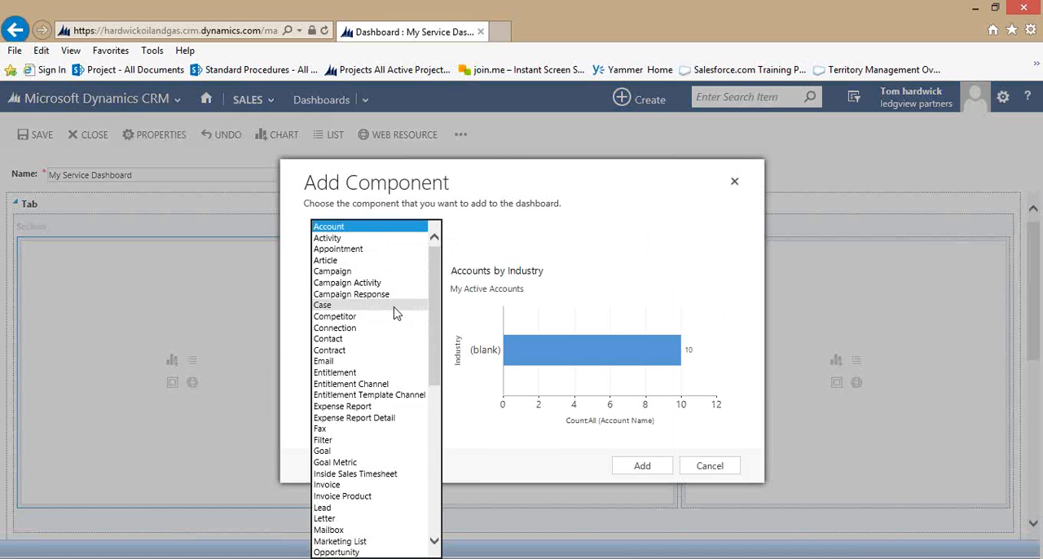
pyautogui.click(394, 308)
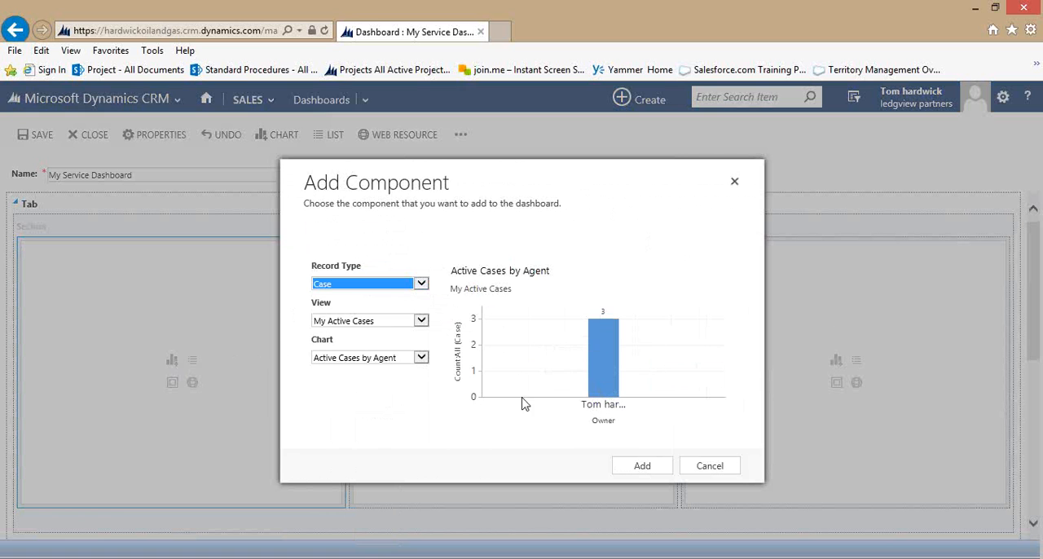
pyautogui.click(422, 321)
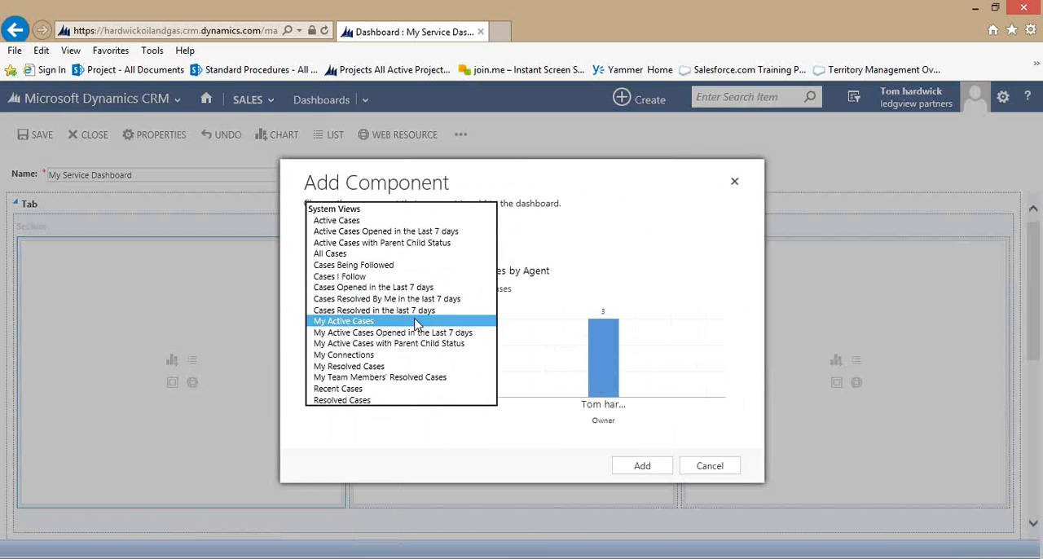
pyautogui.click(350, 254)
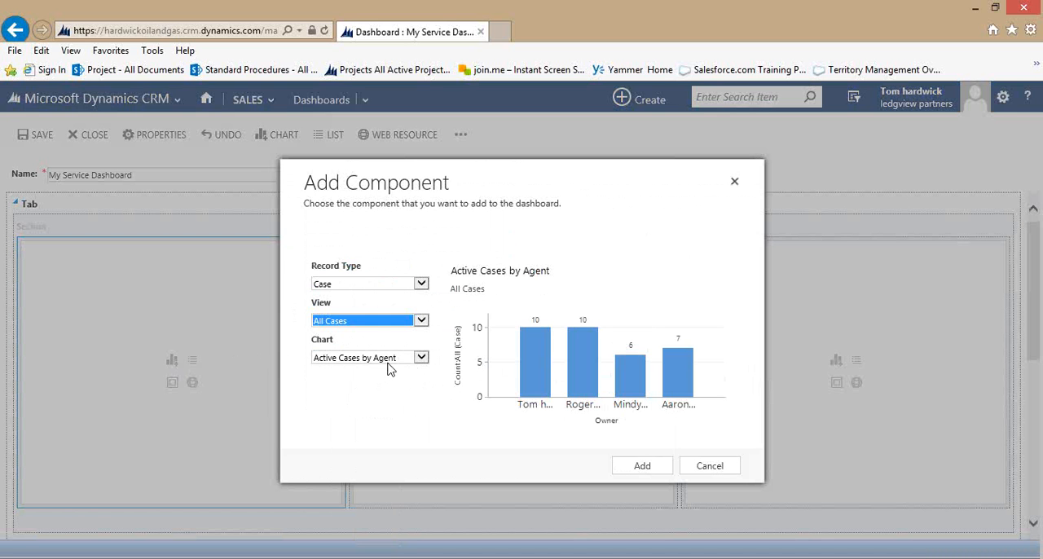
pyautogui.click(642, 465)
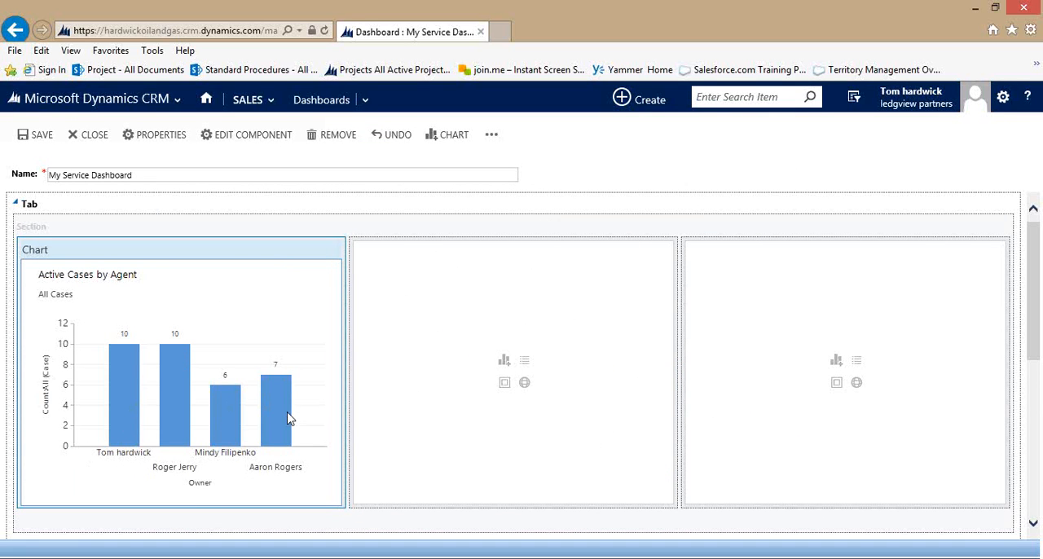
# Add an Activities by Owner and Priority chart to the middle upper section, using the Activity record type and the All Activities view.
pyautogui.moveTo(287, 418)
pyautogui.click(504, 362)
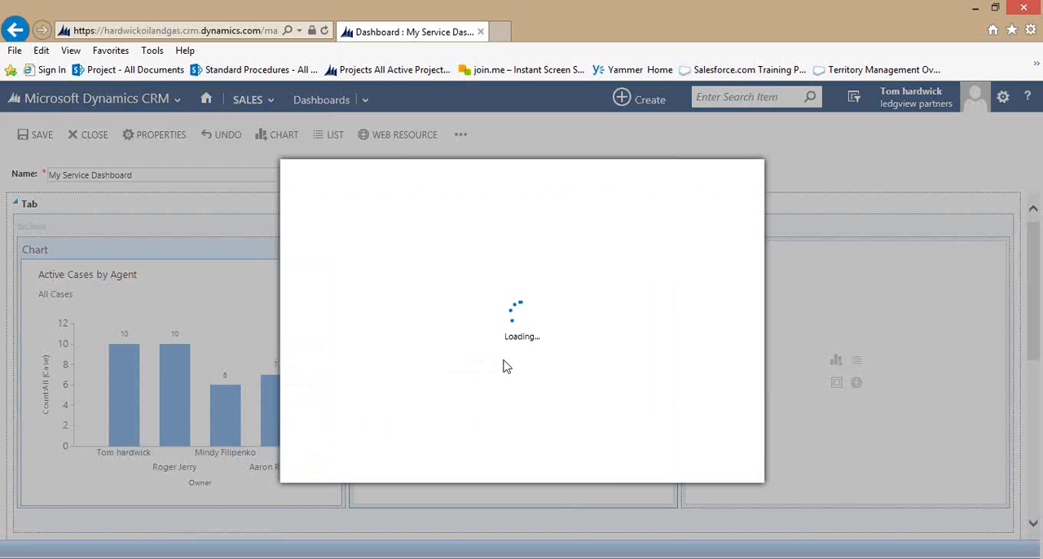
pyautogui.click(399, 283)
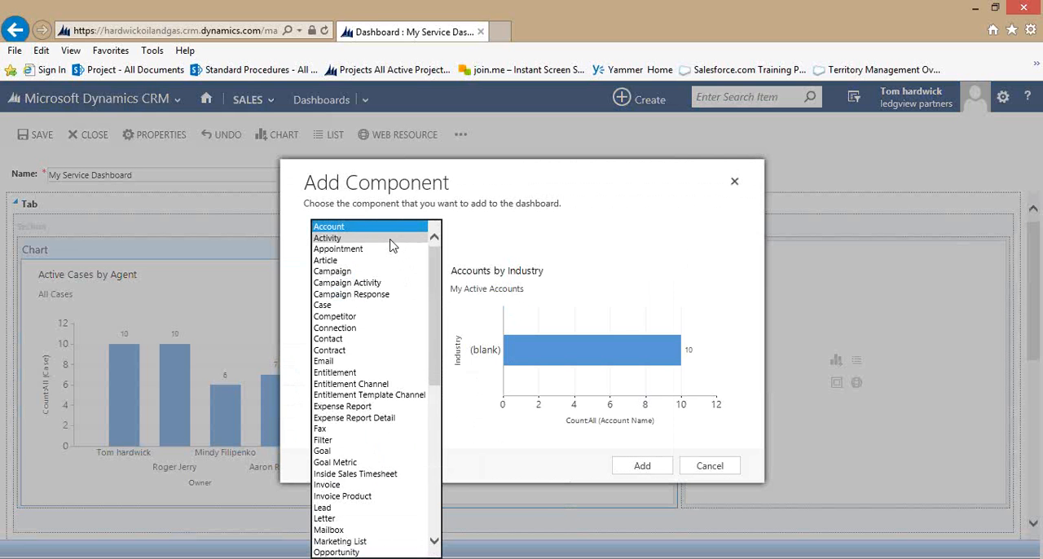
pyautogui.click(390, 239)
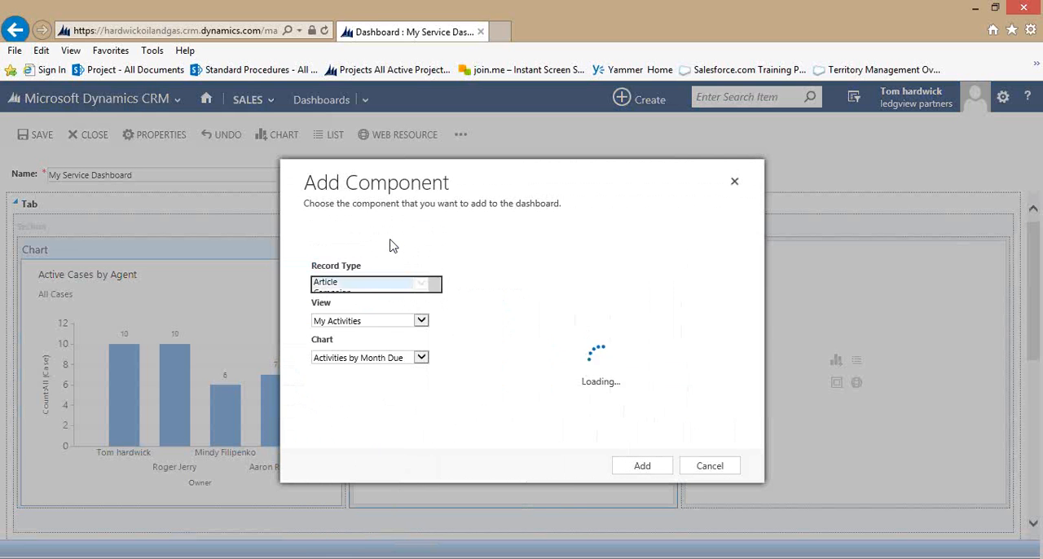
pyautogui.click(421, 320)
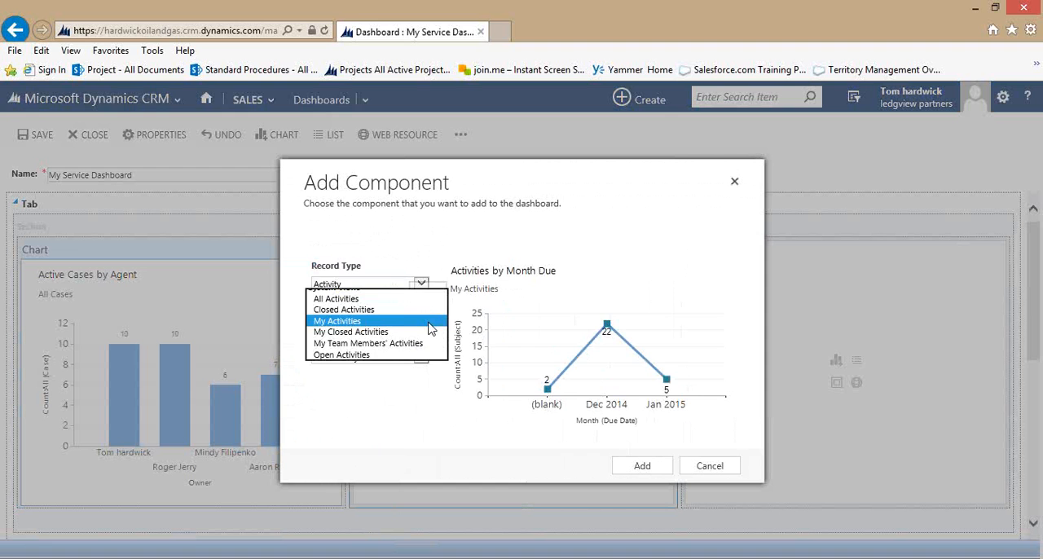
pyautogui.click(413, 299)
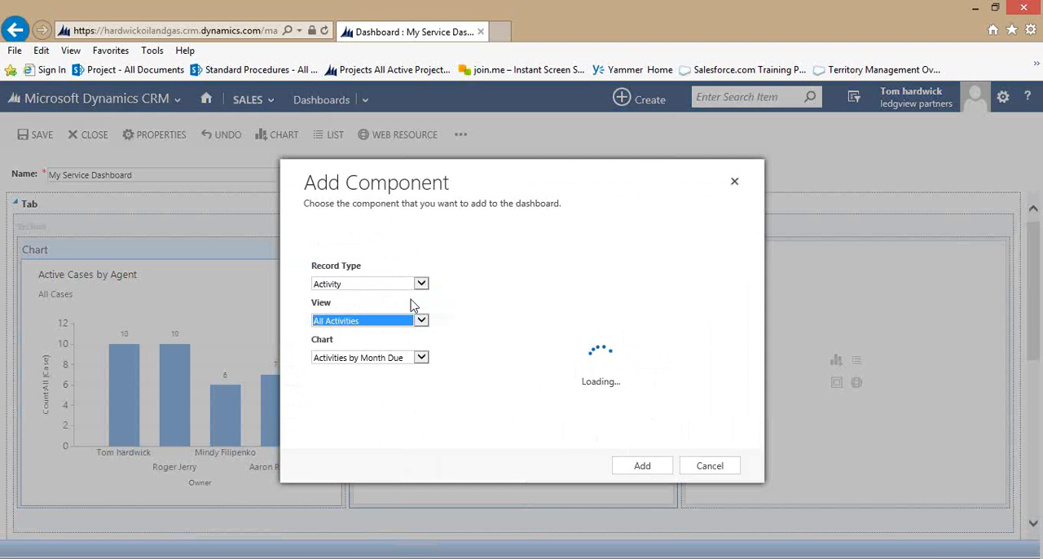
pyautogui.click(421, 358)
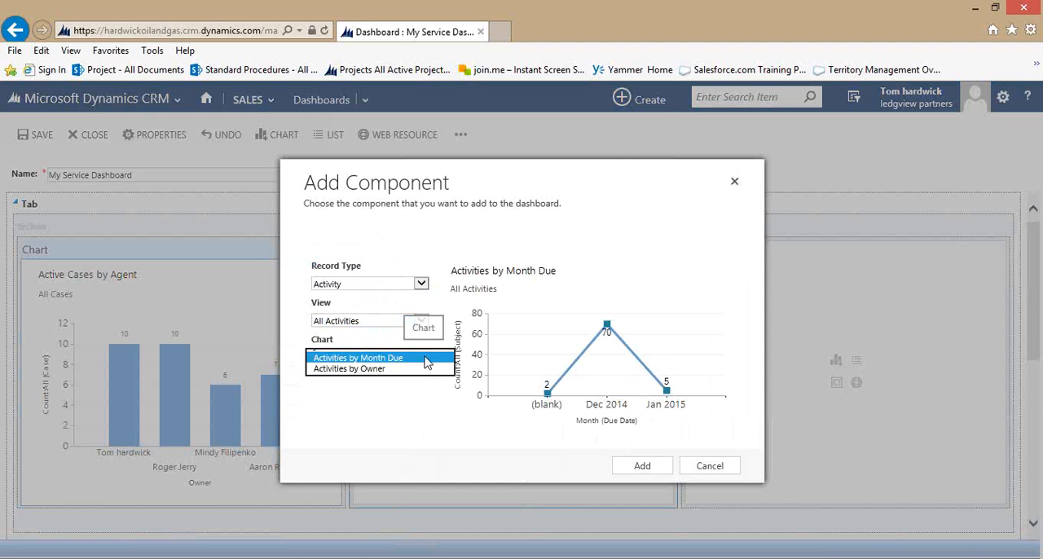
pyautogui.click(420, 380)
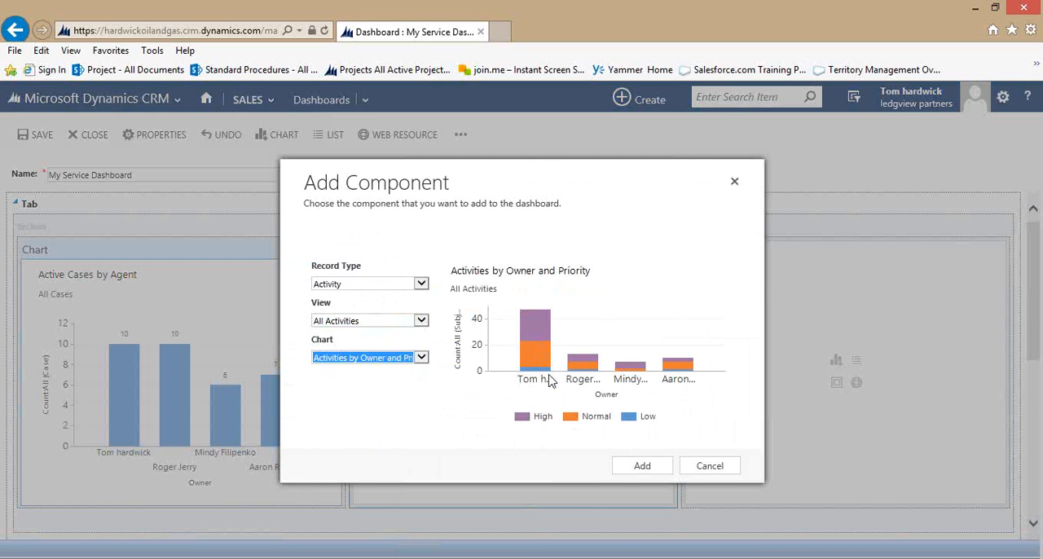
pyautogui.click(660, 473)
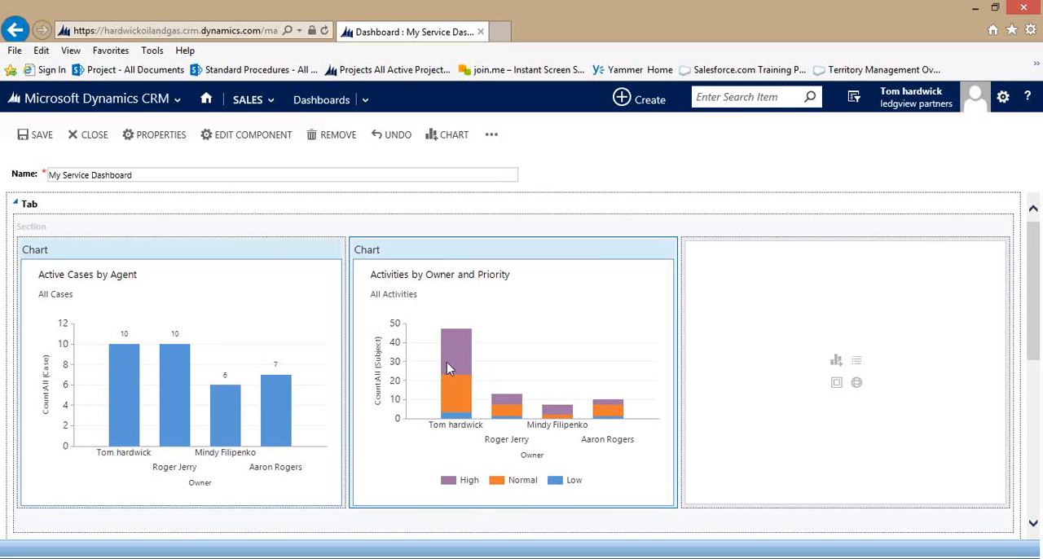
# Add a Service Leaderboard chart to the third upper section, using the Case record type and the All Cases view.
pyautogui.moveTo(467, 361)
pyautogui.click(835, 360)
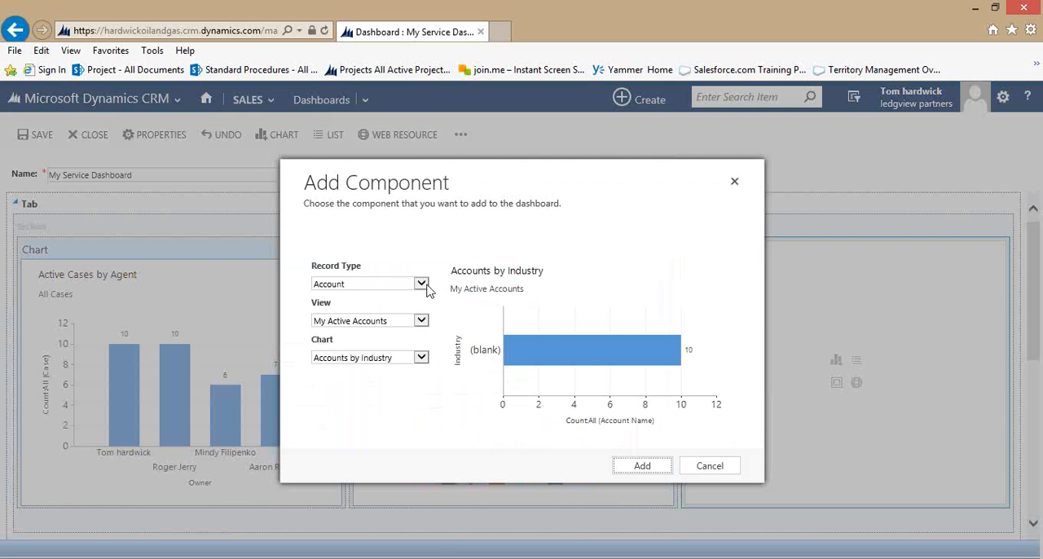
pyautogui.click(422, 284)
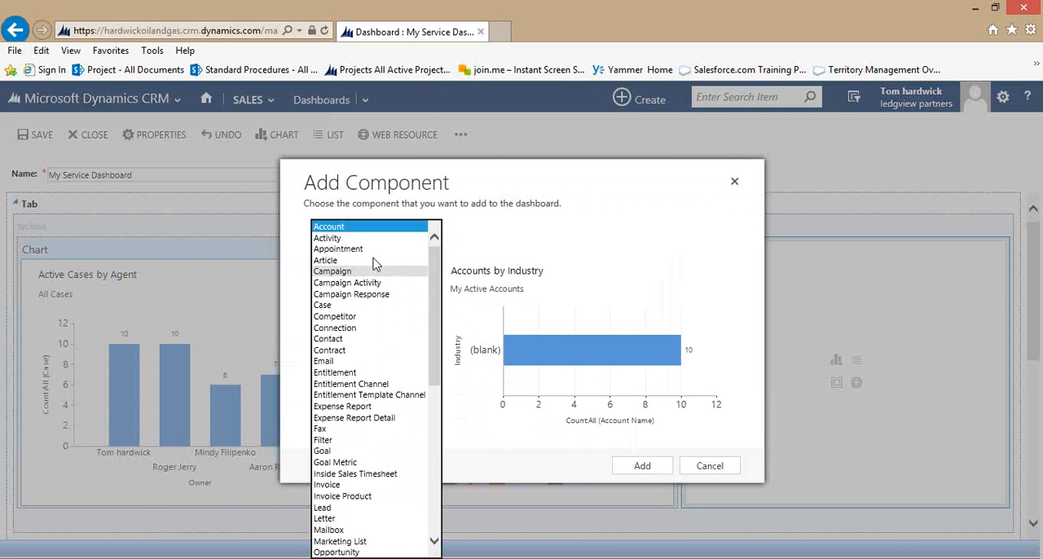
pyautogui.click(358, 306)
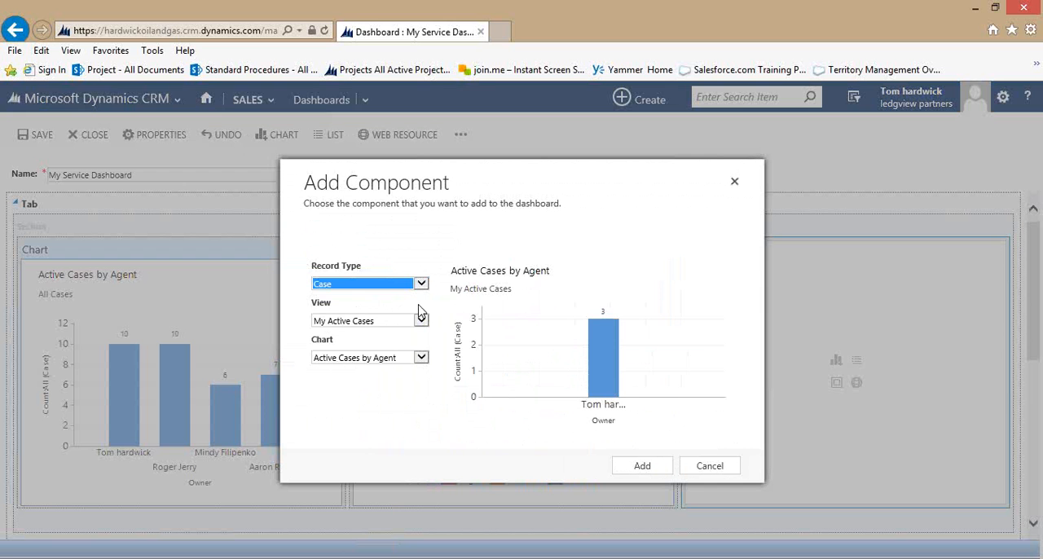
pyautogui.click(421, 320)
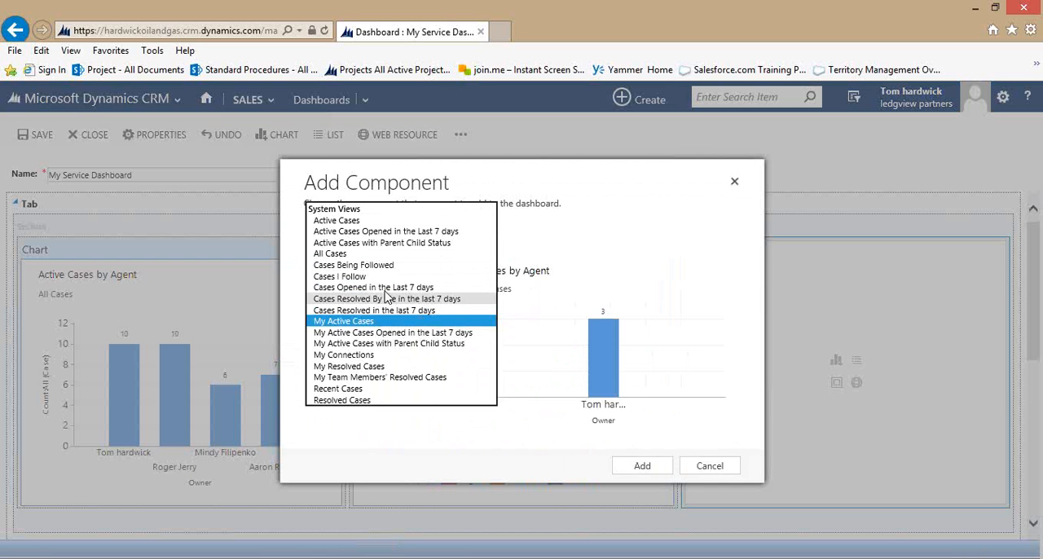
pyautogui.click(375, 255)
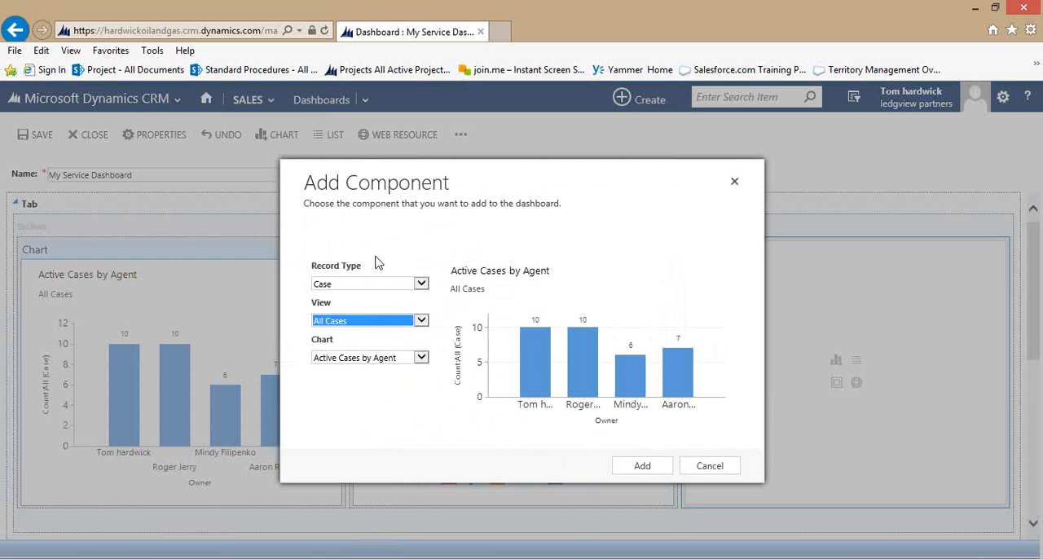
pyautogui.click(422, 357)
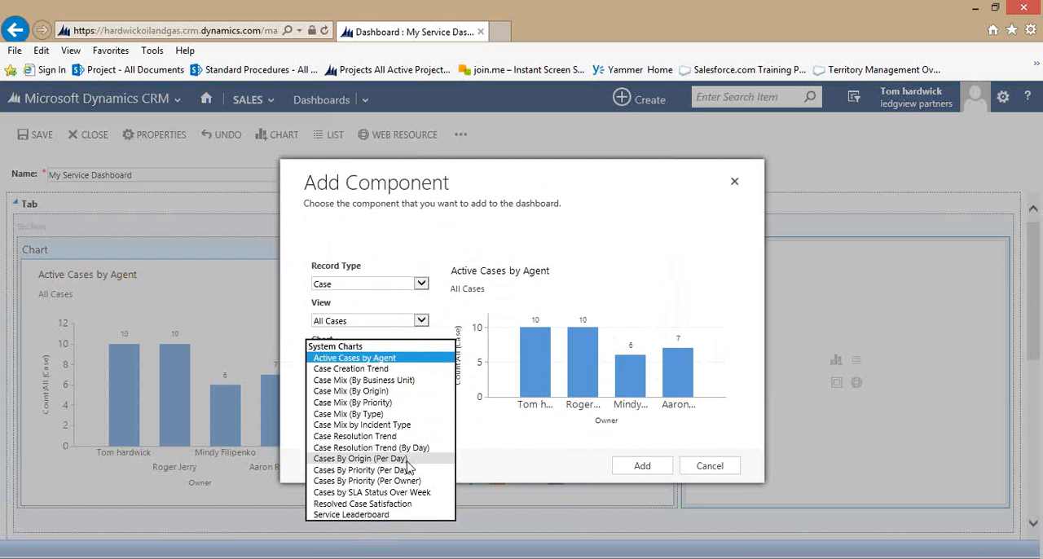
pyautogui.click(409, 513)
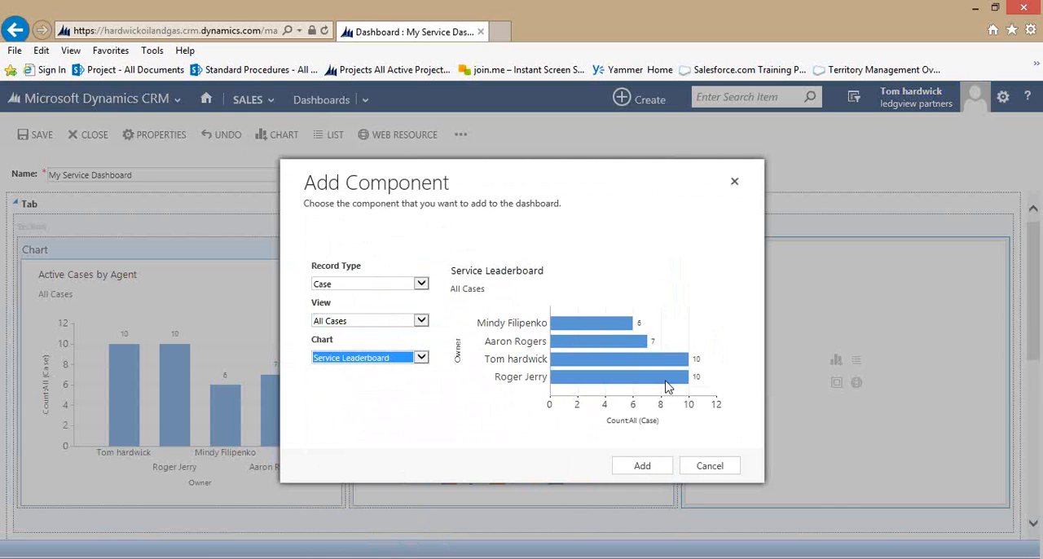
pyautogui.click(642, 466)
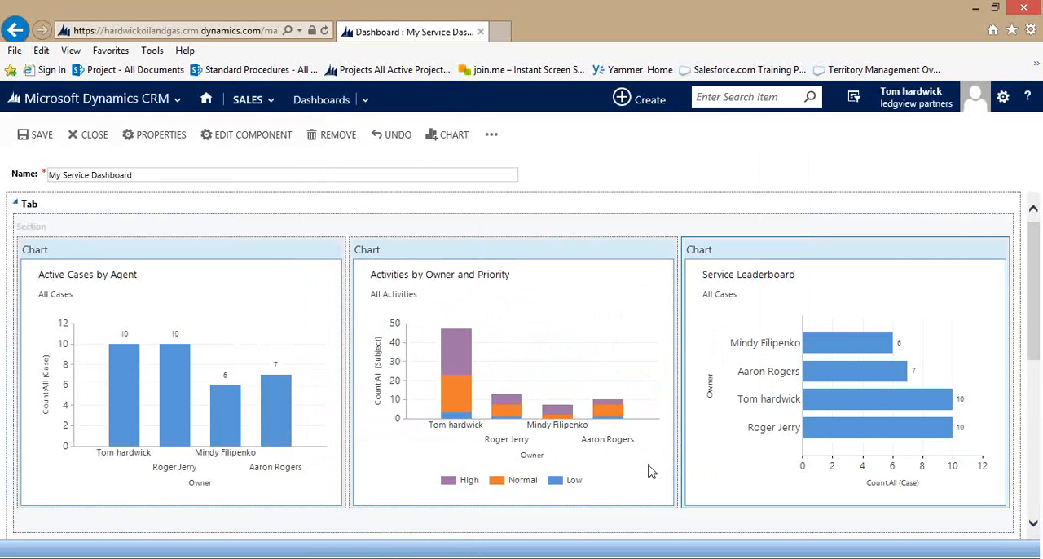
# Insert a list in the wide section below the charts, using the Activities record type and the Open Activities view.
pyautogui.scroll(-3, 637, 455)
pyautogui.scroll(-2, 634, 454)
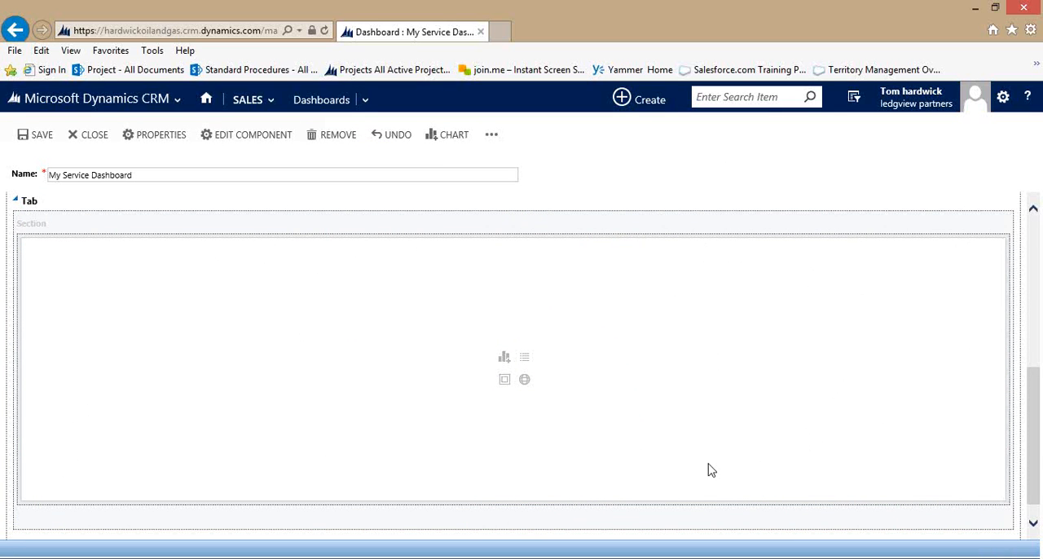
pyautogui.click(525, 360)
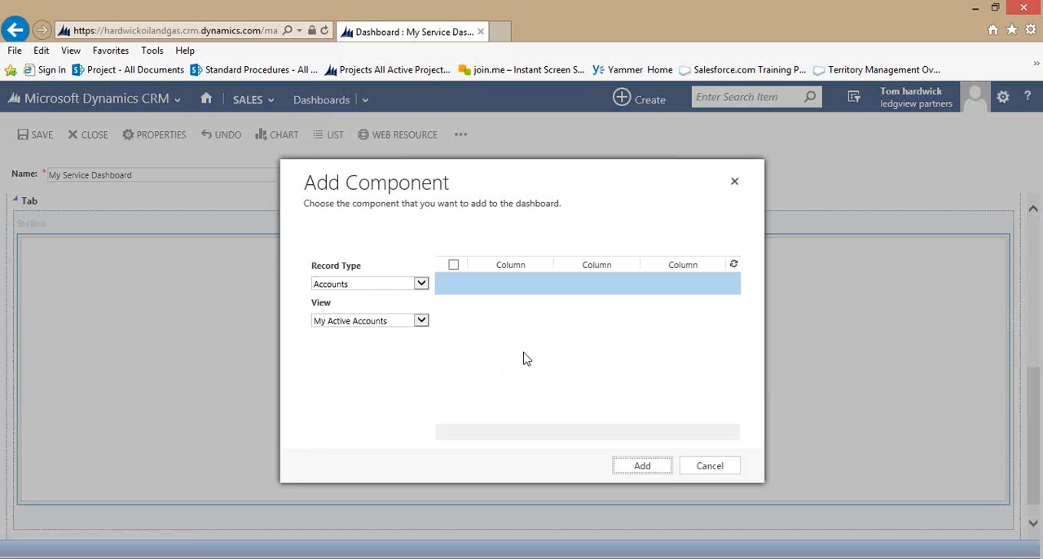
pyautogui.click(421, 286)
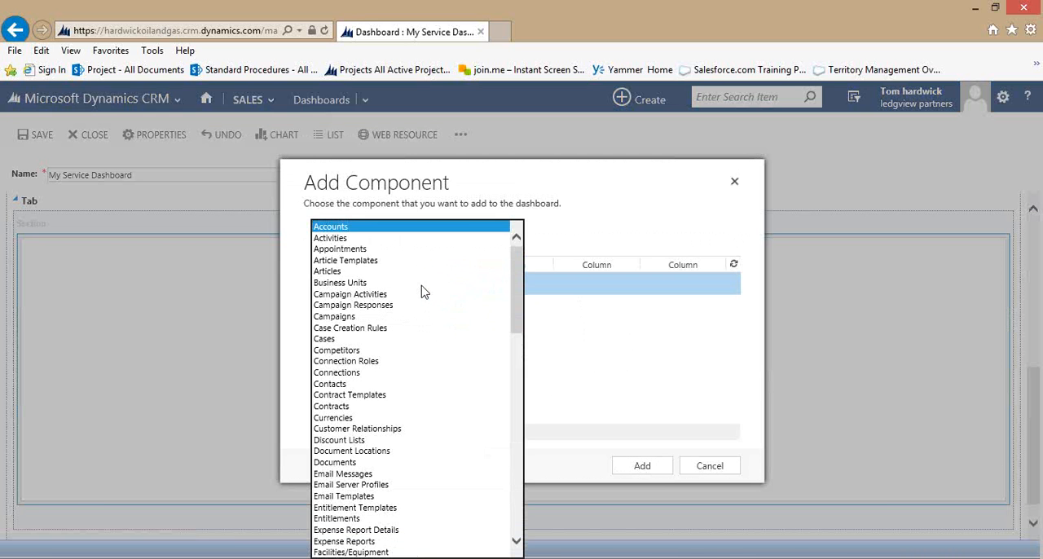
pyautogui.click(392, 240)
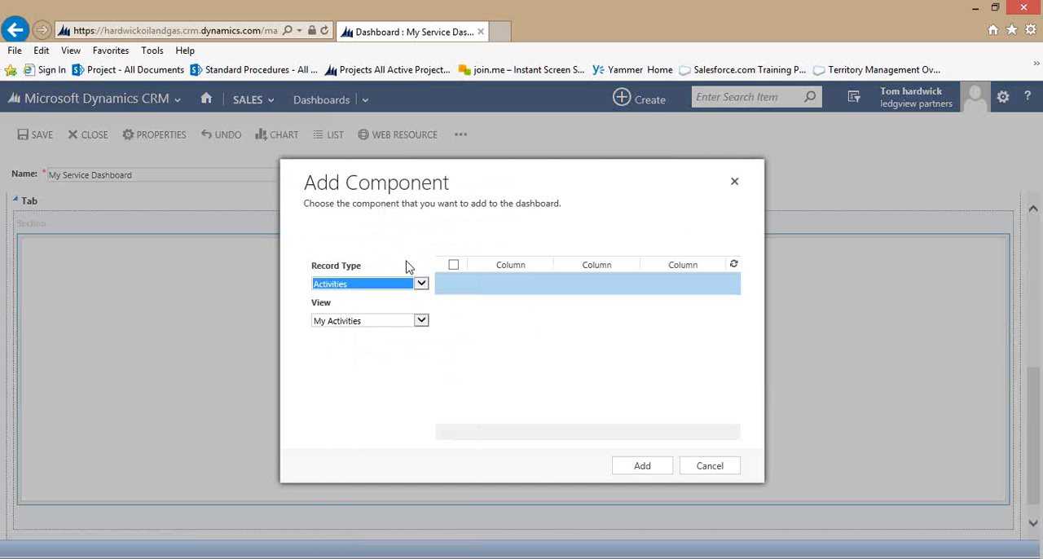
pyautogui.click(429, 329)
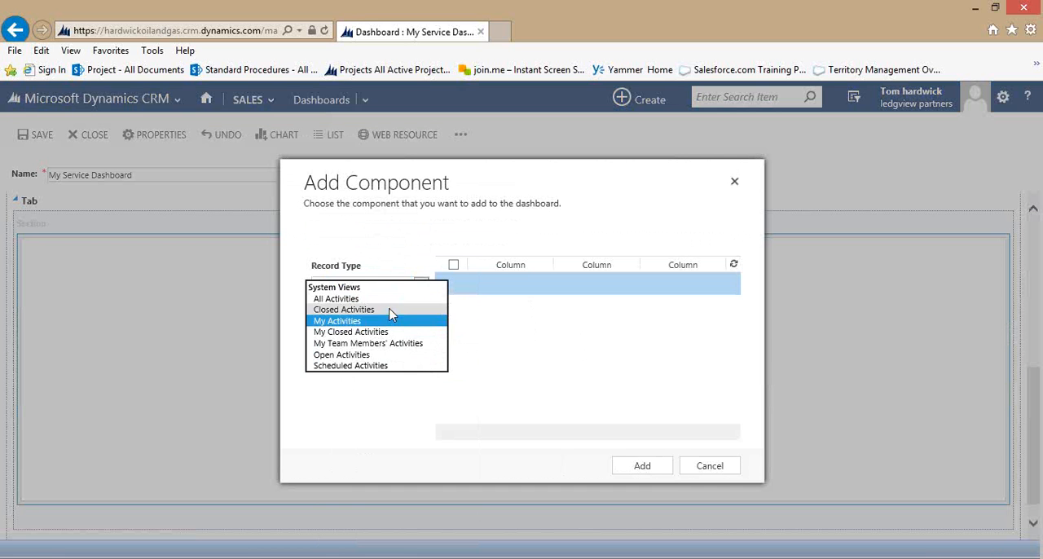
pyautogui.click(388, 358)
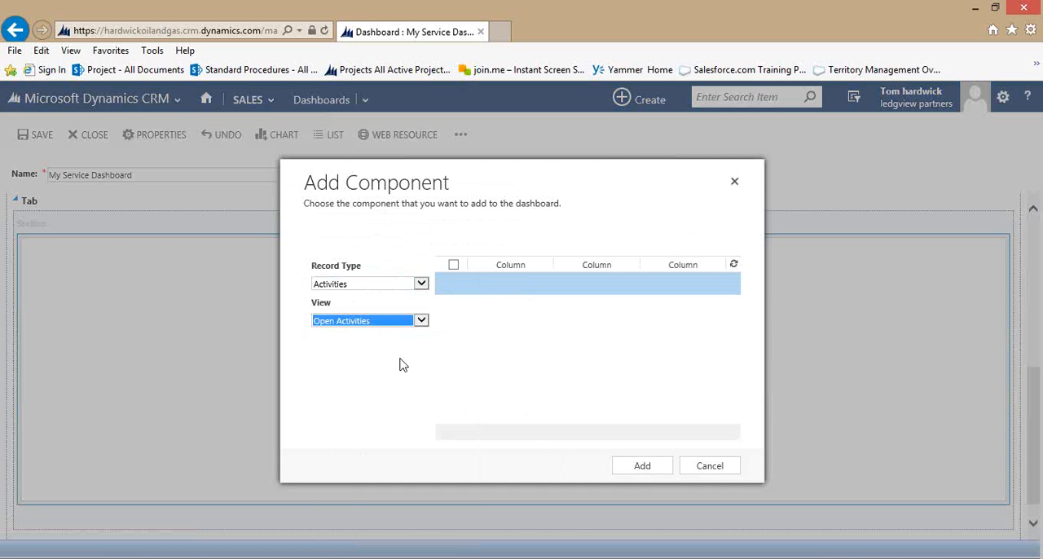
pyautogui.click(640, 470)
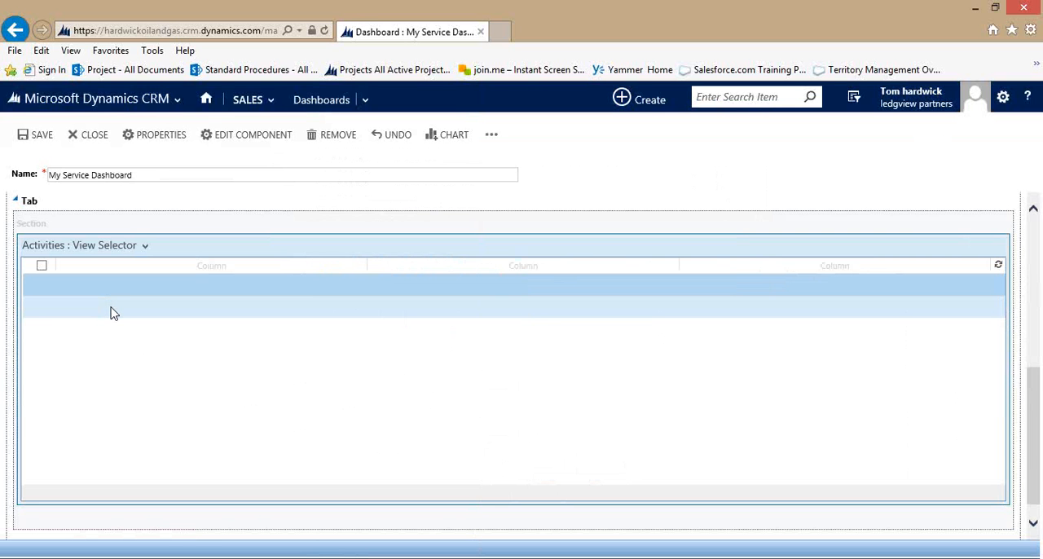
# Close the dashboard editor and review My Service Dashboard's entry among the dashboards, its charts and its Open Activities list.
pyautogui.moveTo(1034, 463); pyautogui.dragTo(1033, 303)
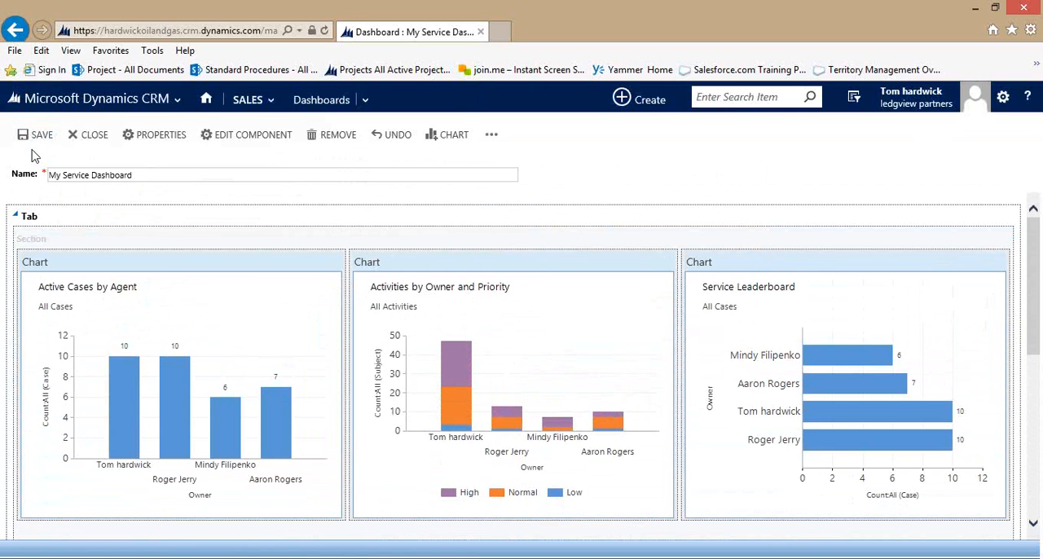
pyautogui.click(100, 140)
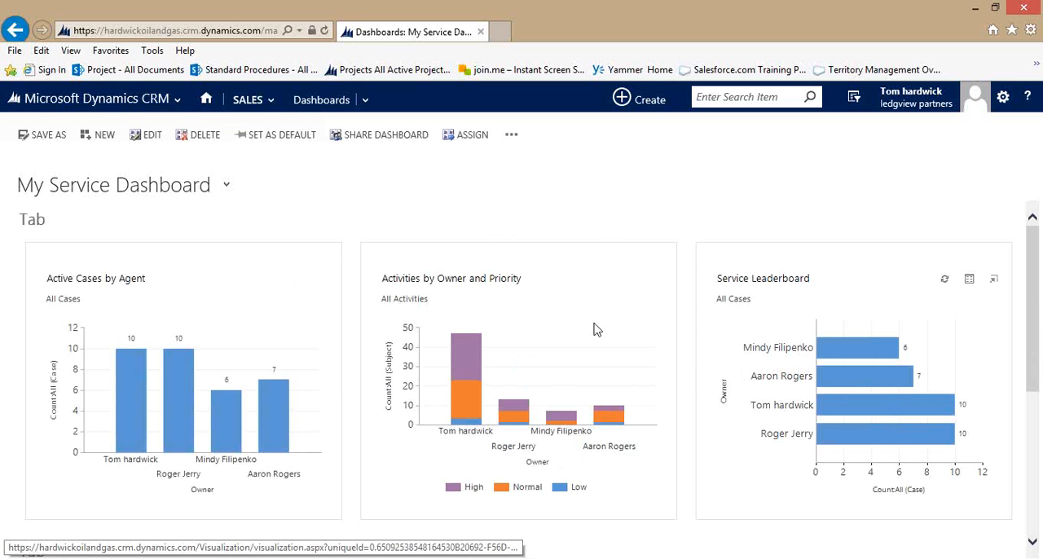
pyautogui.click(227, 186)
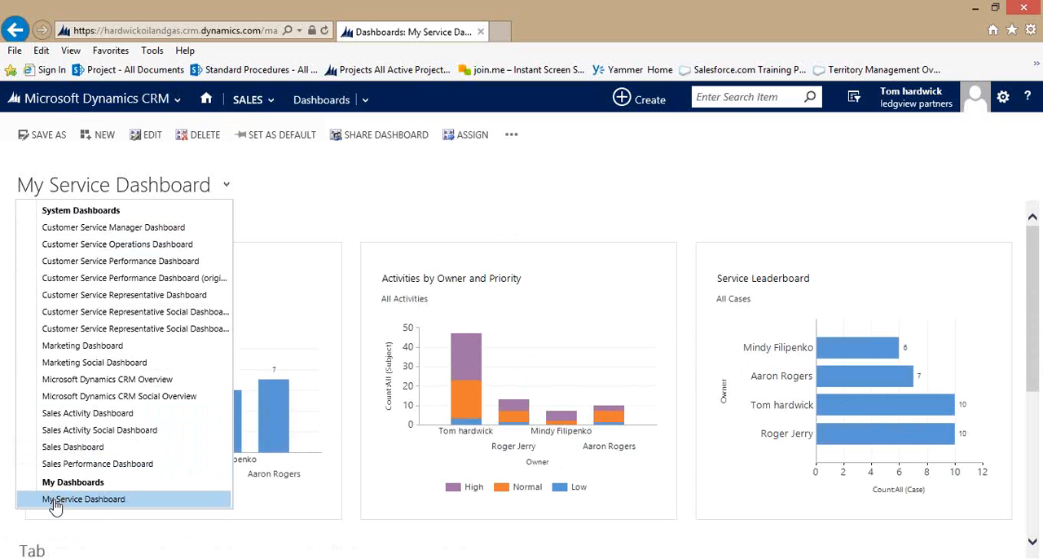
pyautogui.click(691, 208)
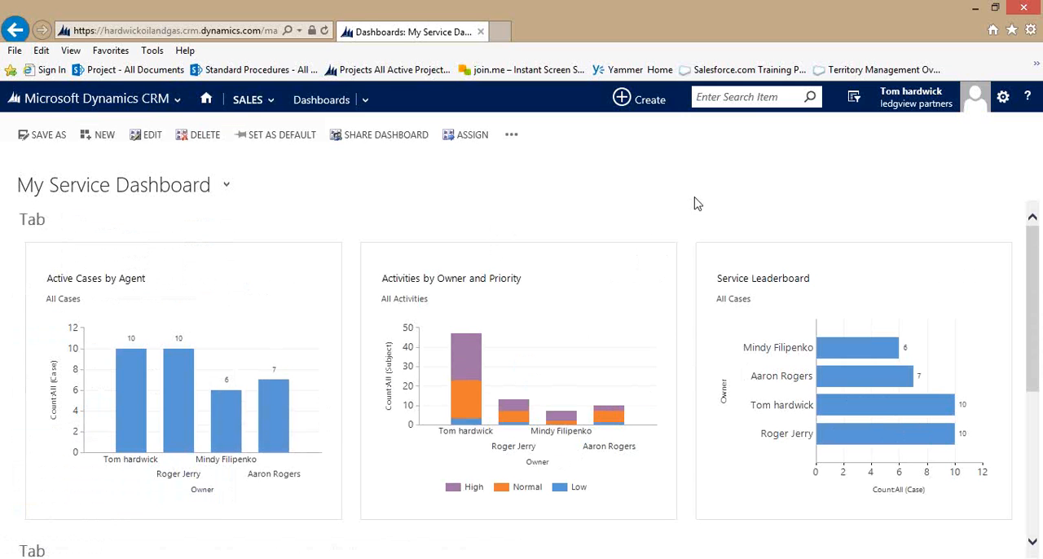
pyautogui.scroll(-3, 780, 425)
pyautogui.scroll(-3, 780, 424)
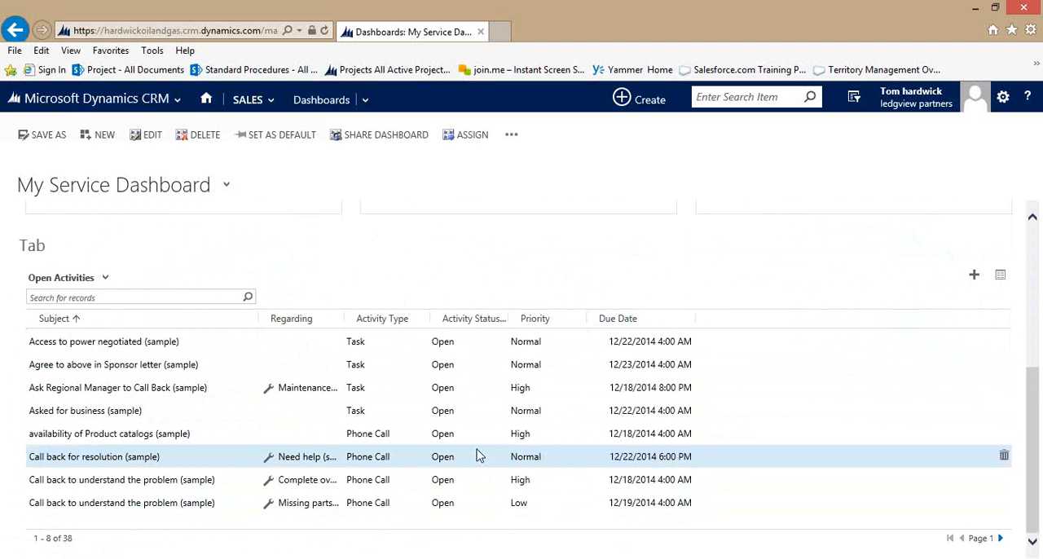
pyautogui.scroll(3, 559, 459)
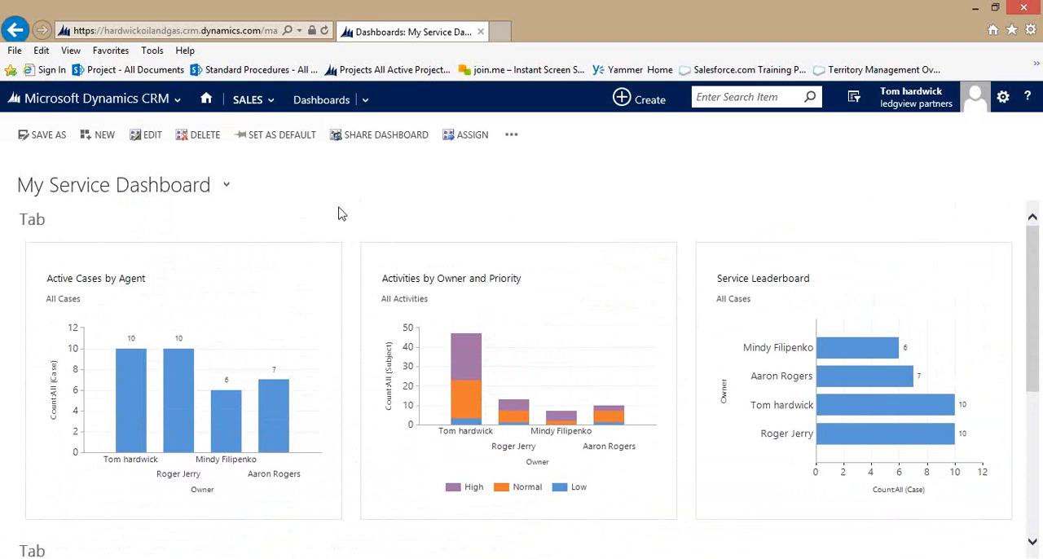
# Create a new dashboard with the 2-Column Regular Dashboard layout, name it My Marketing Dashboard and save it.
pyautogui.click(105, 137)
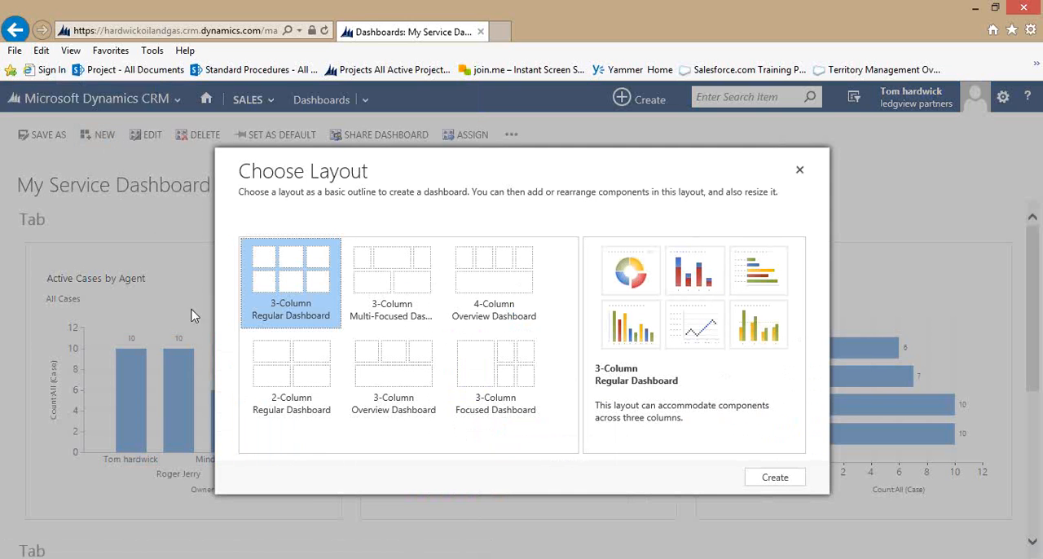
pyautogui.click(300, 414)
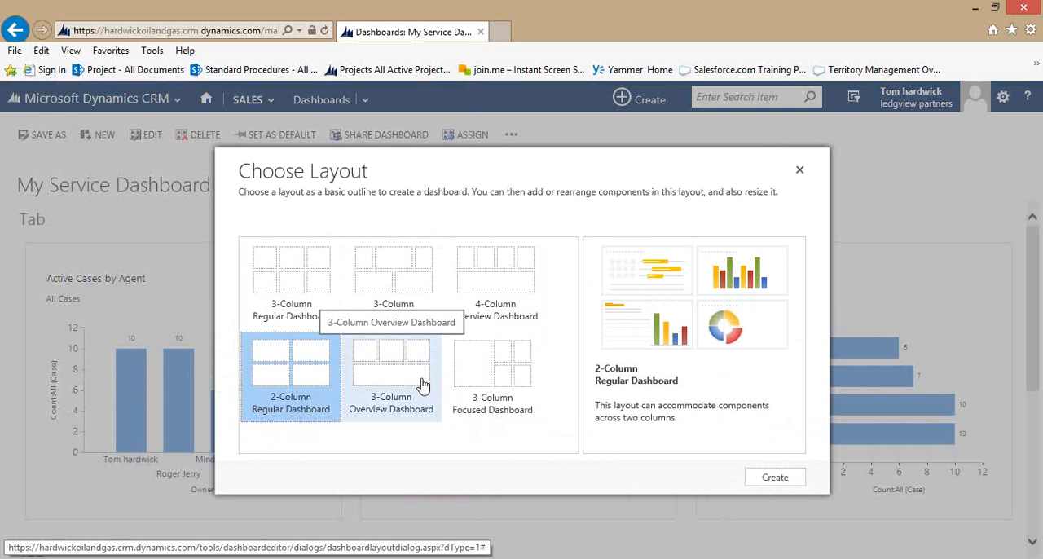
pyautogui.click(772, 478)
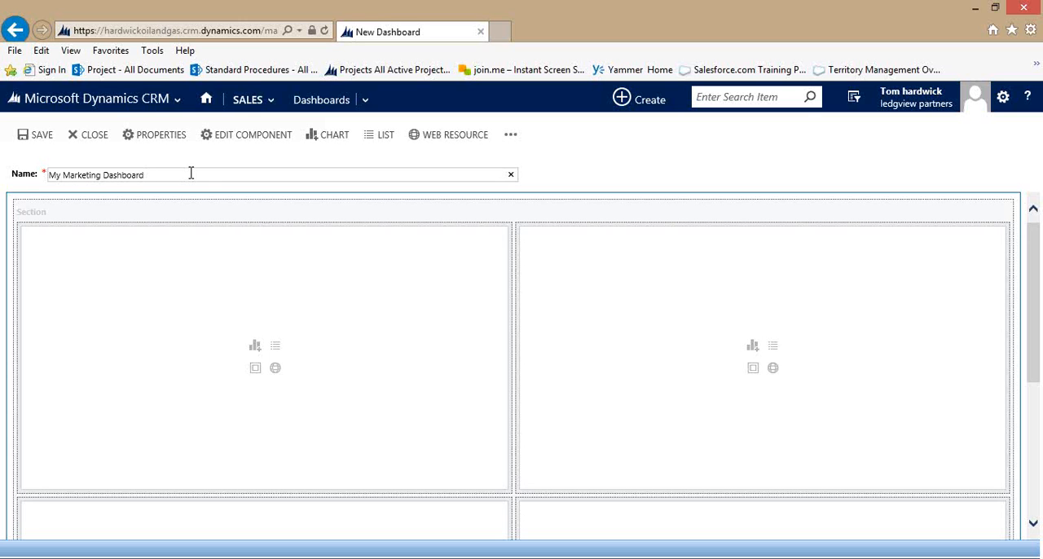
pyautogui.click(46, 140)
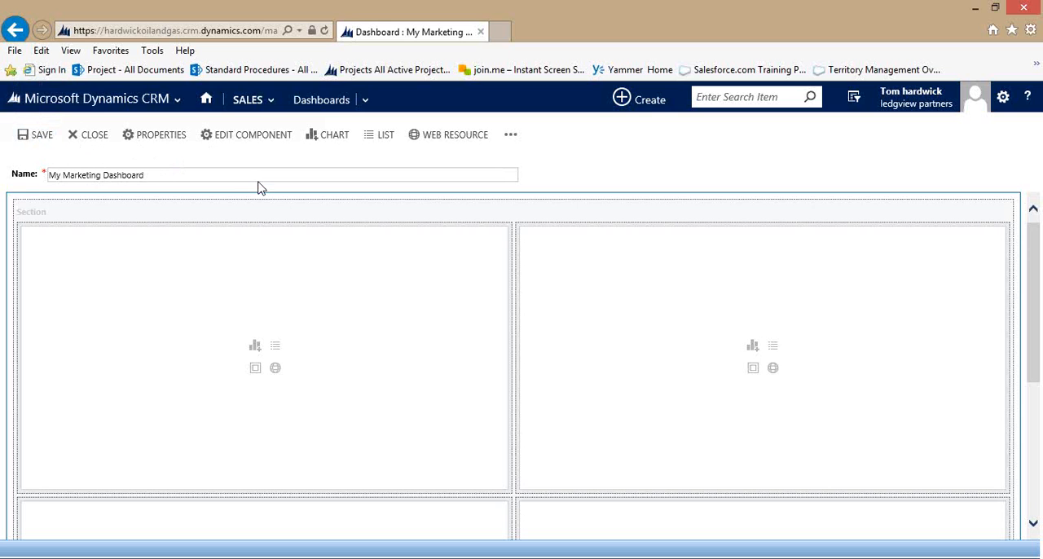
# Add a Campaign Budget vs. Actual Costs (By Fiscal) chart to the first upper section, using Campaign records and the All Campaigns for Current Fiscal Year view.
pyautogui.click(255, 347)
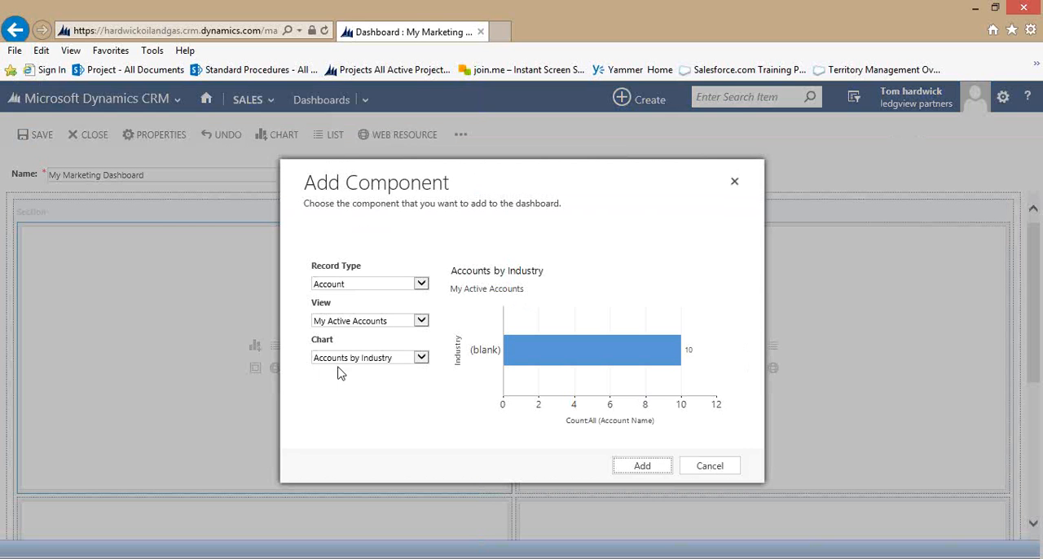
pyautogui.click(427, 285)
pyautogui.click(373, 273)
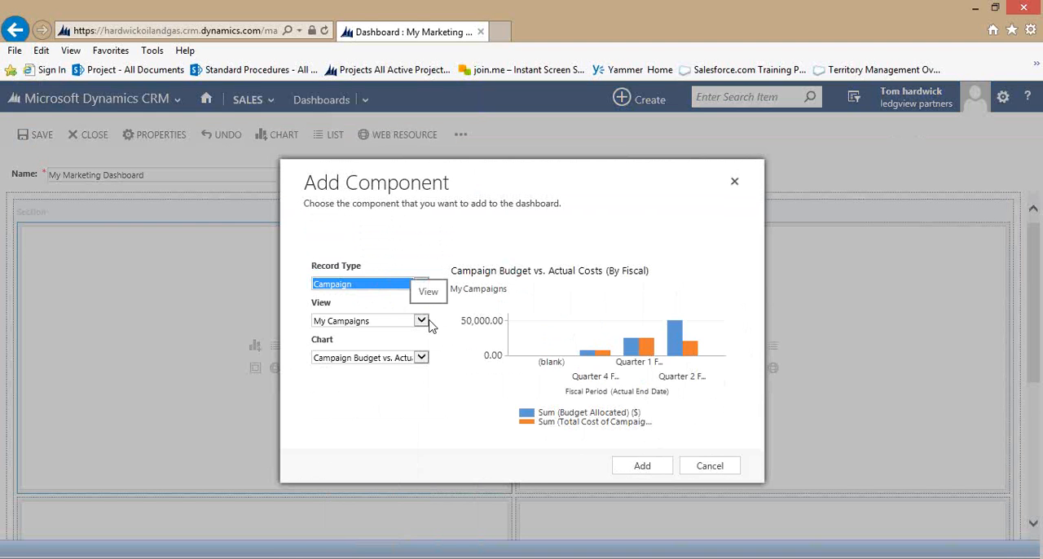
pyautogui.click(428, 322)
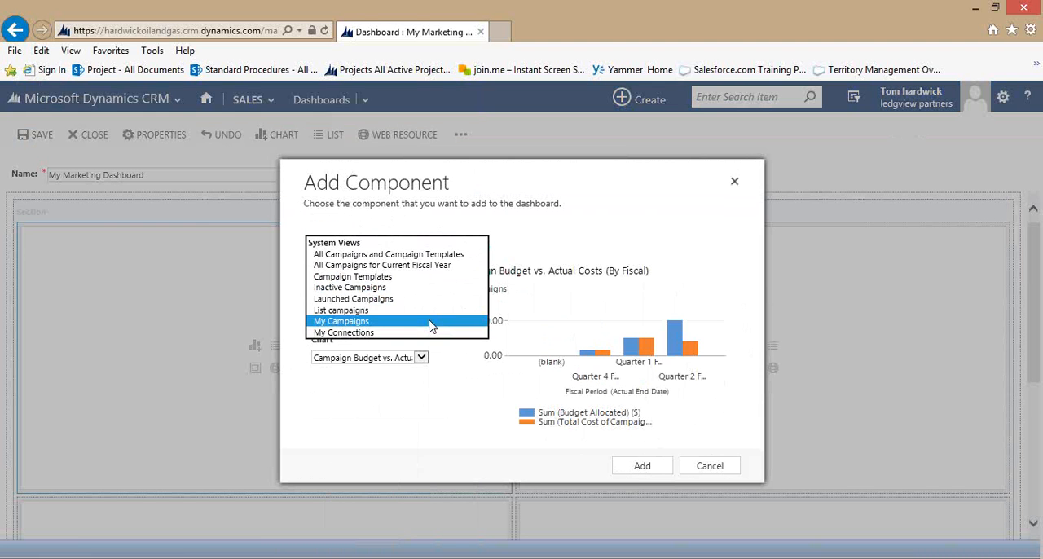
pyautogui.click(423, 274)
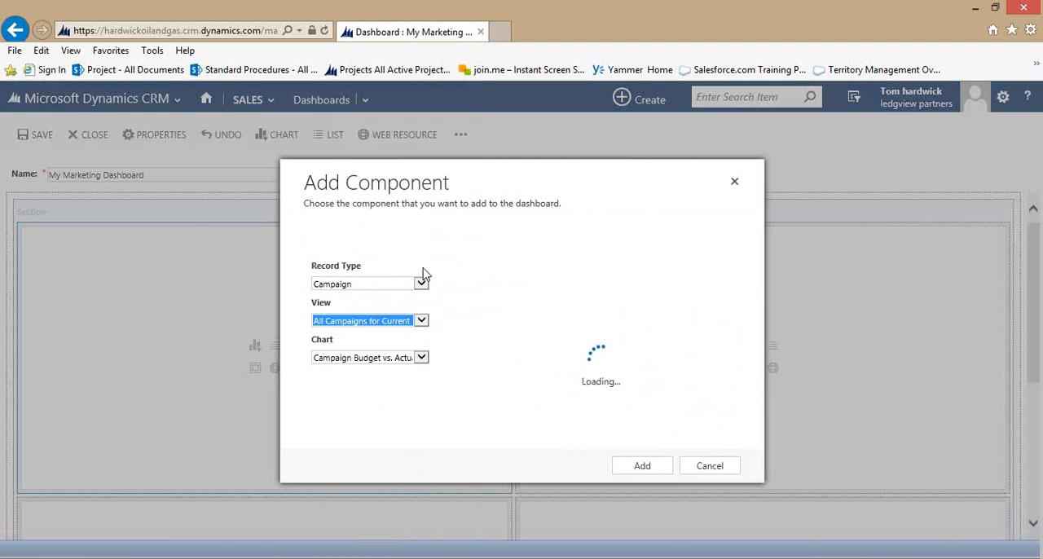
pyautogui.click(421, 358)
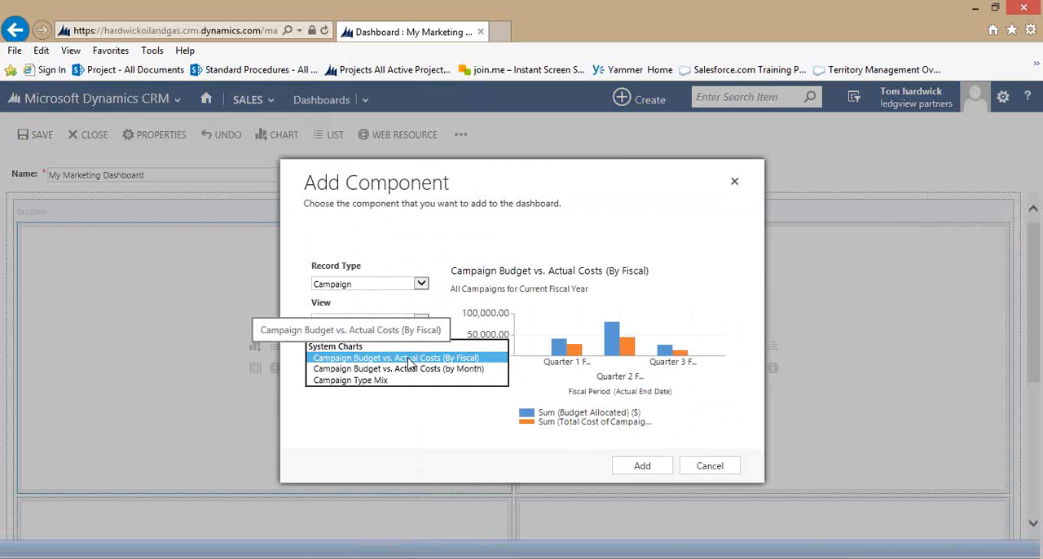
pyautogui.click(410, 363)
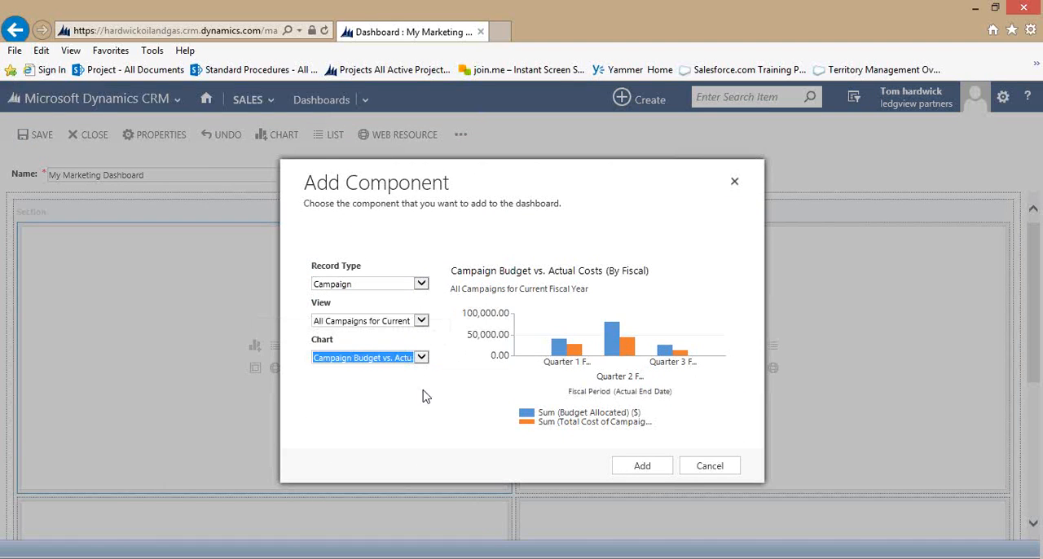
pyautogui.click(642, 466)
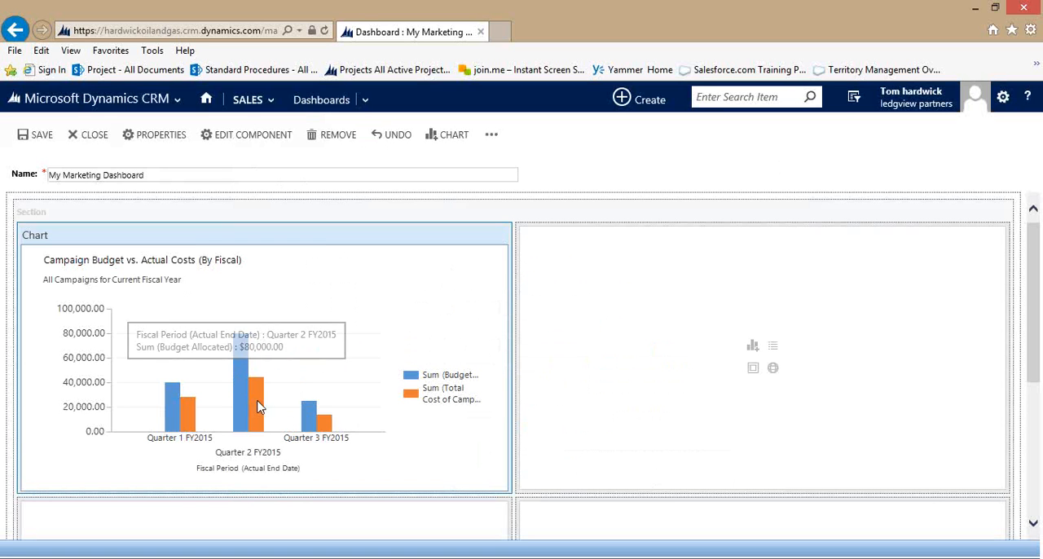
pyautogui.moveTo(258, 415)
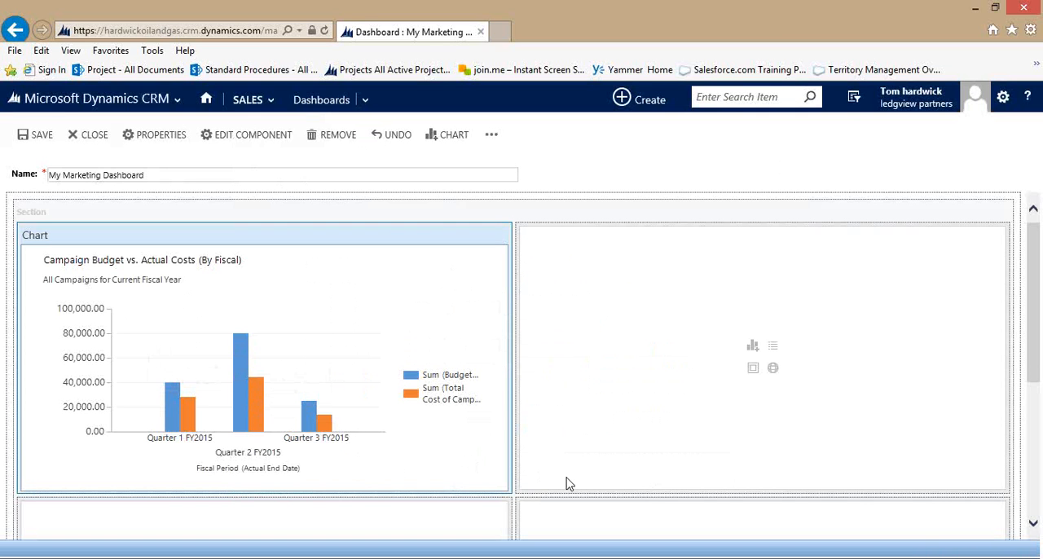
# Add a Campaign Type Mix chart to the second upper section, using the Campaign record type and the My Campaigns view.
pyautogui.click(752, 350)
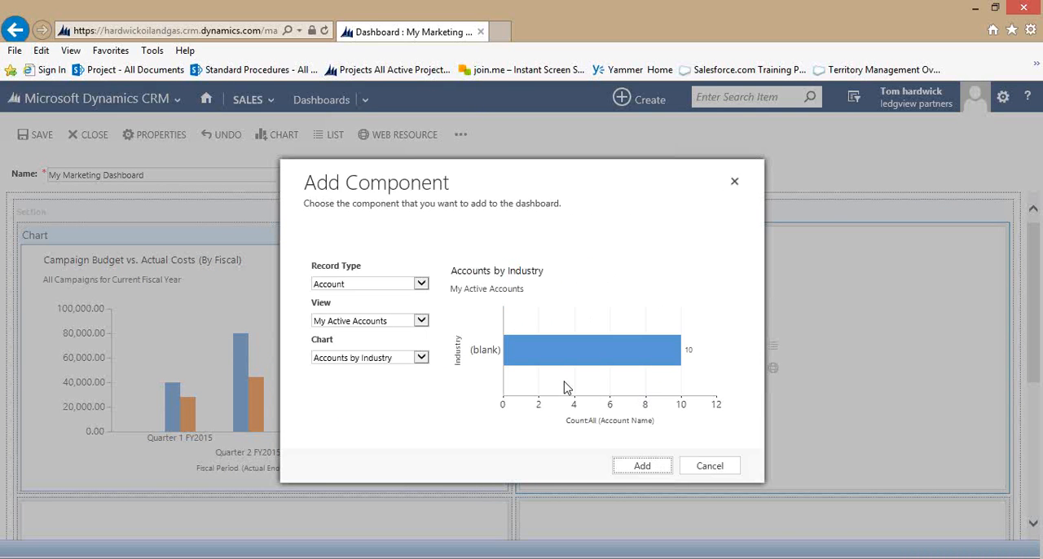
pyautogui.click(421, 284)
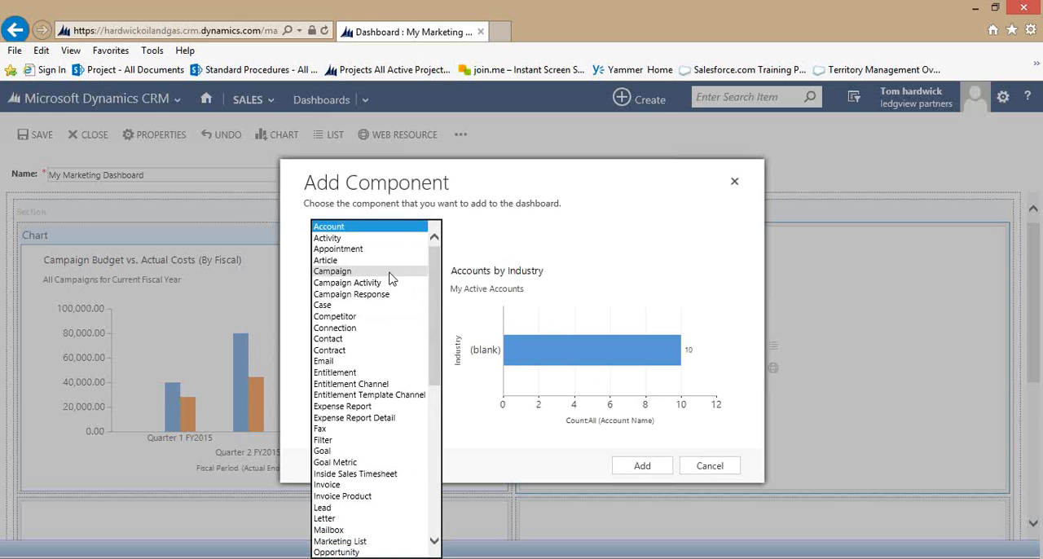
pyautogui.click(389, 272)
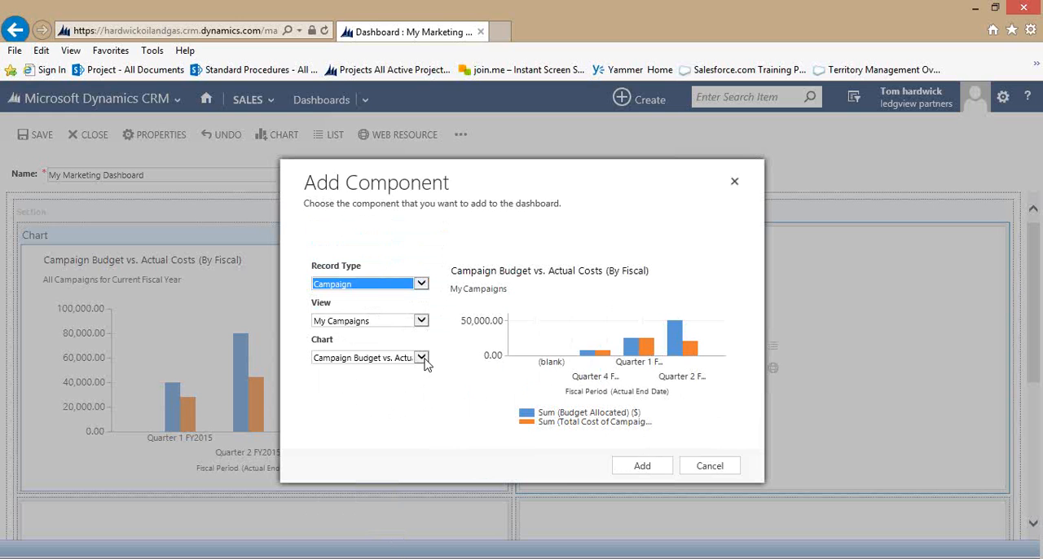
pyautogui.click(421, 358)
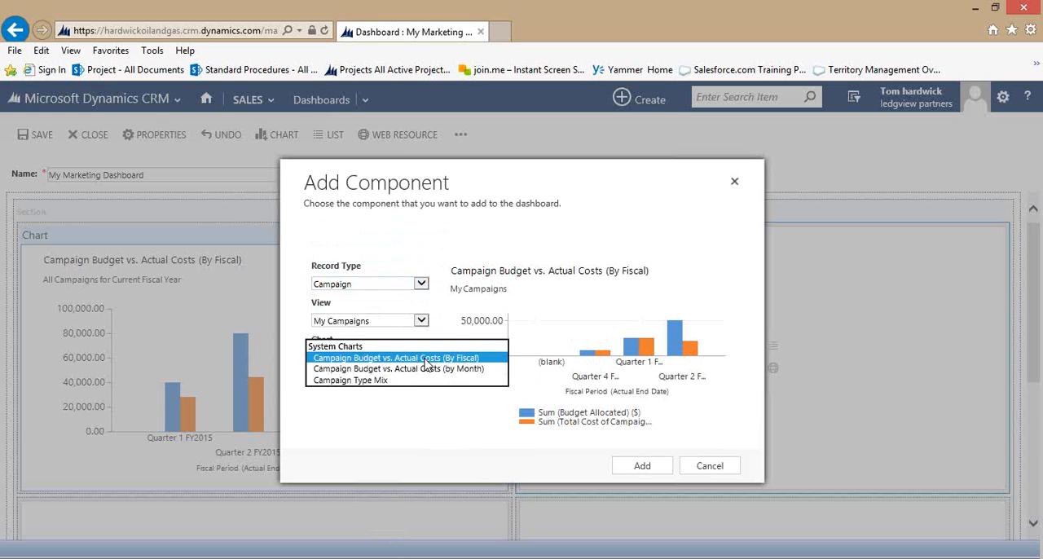
pyautogui.click(398, 375)
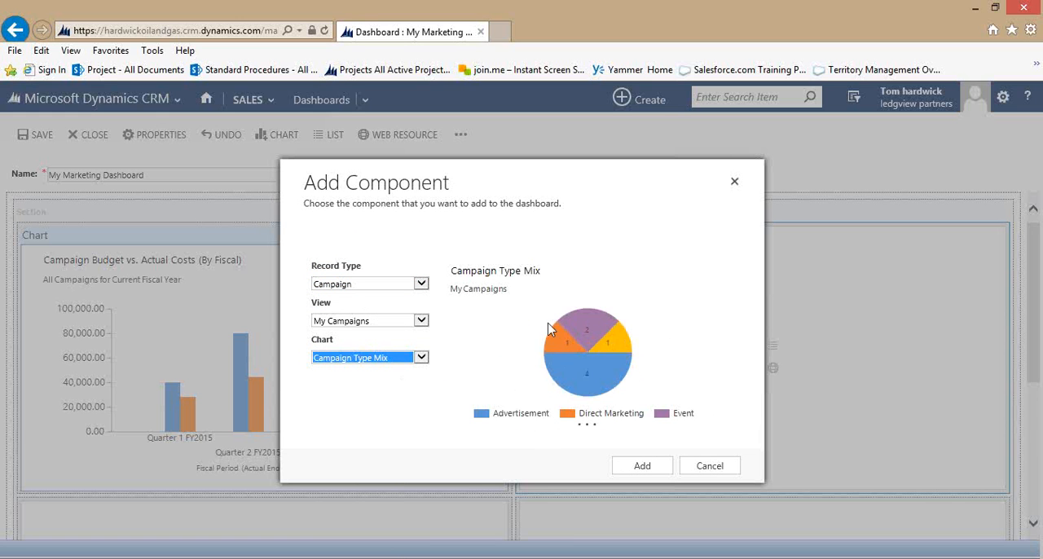
pyautogui.click(641, 466)
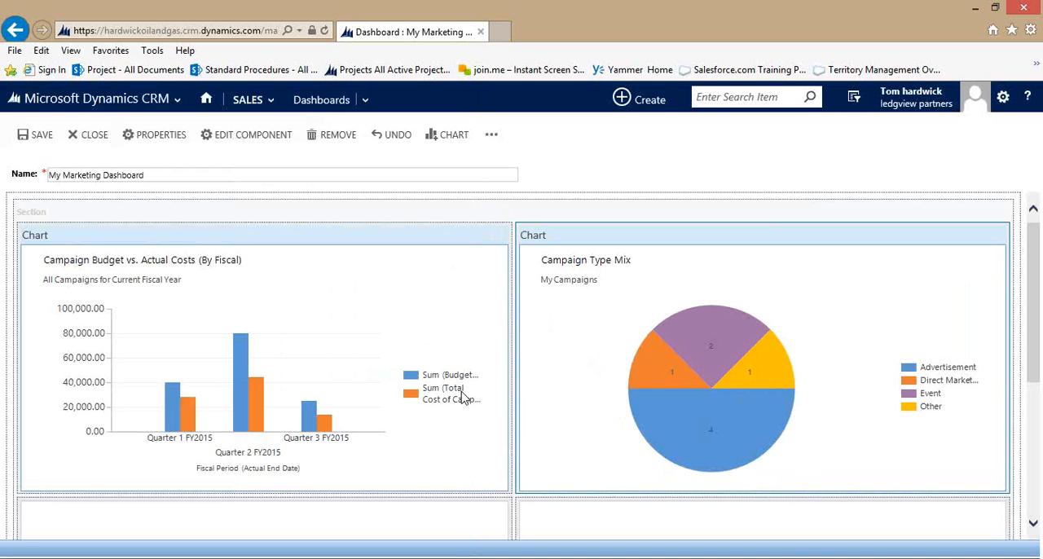
# Insert a list in the first lower section, using the Activities record type and the My Activities view.
pyautogui.scroll(-3, 473, 396)
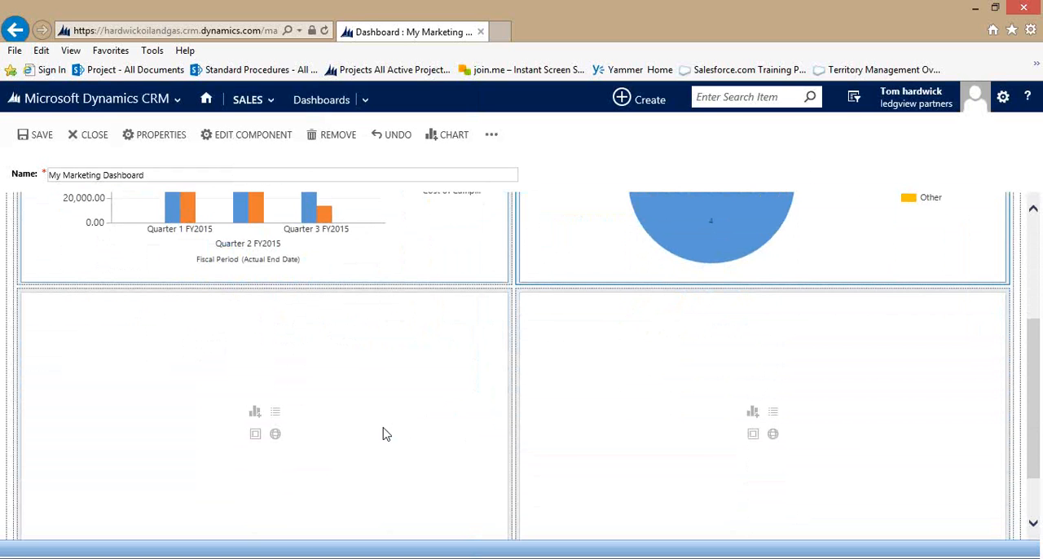
pyautogui.scroll(-1, 386, 434)
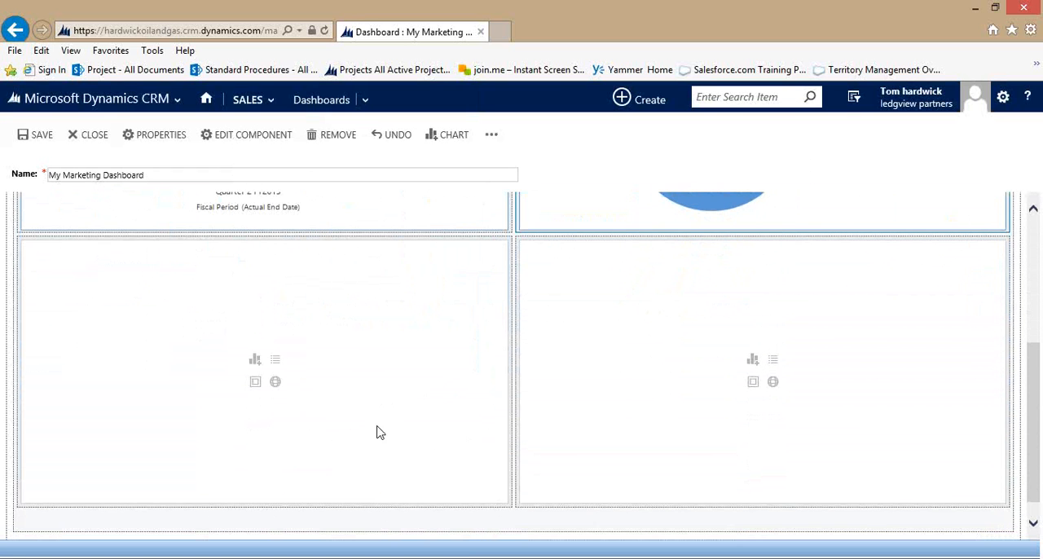
pyautogui.doubleClick(423, 405)
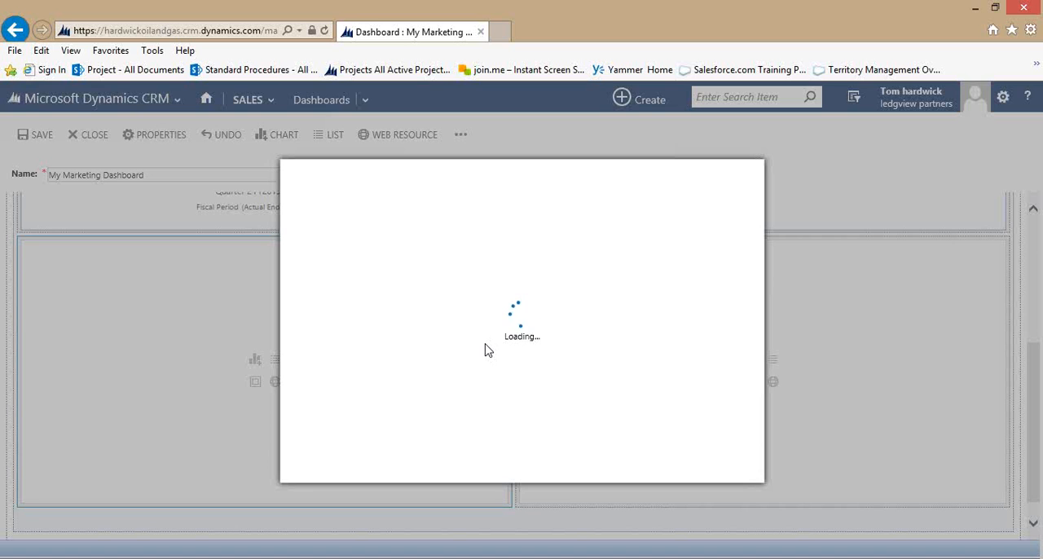
pyautogui.click(421, 284)
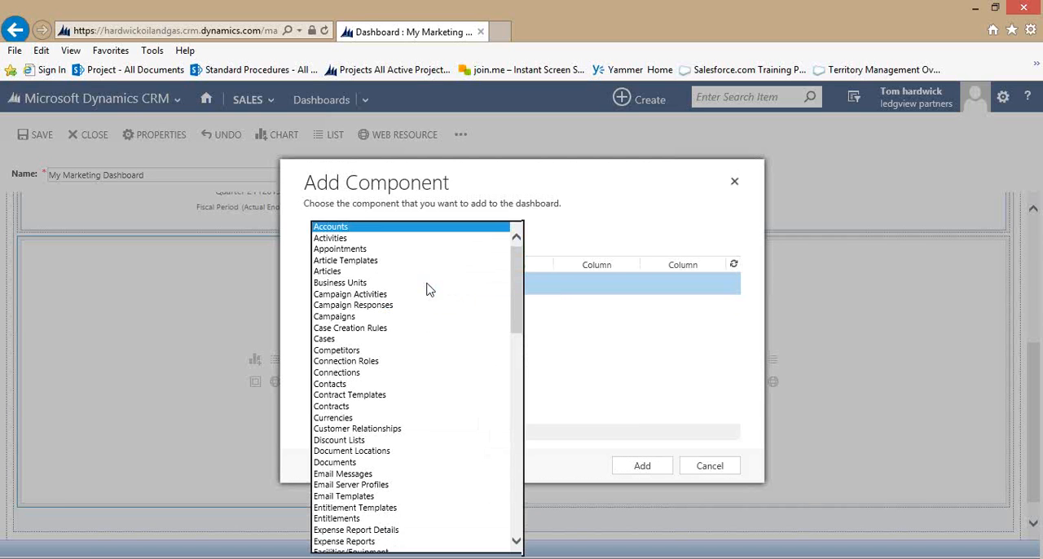
pyautogui.click(356, 239)
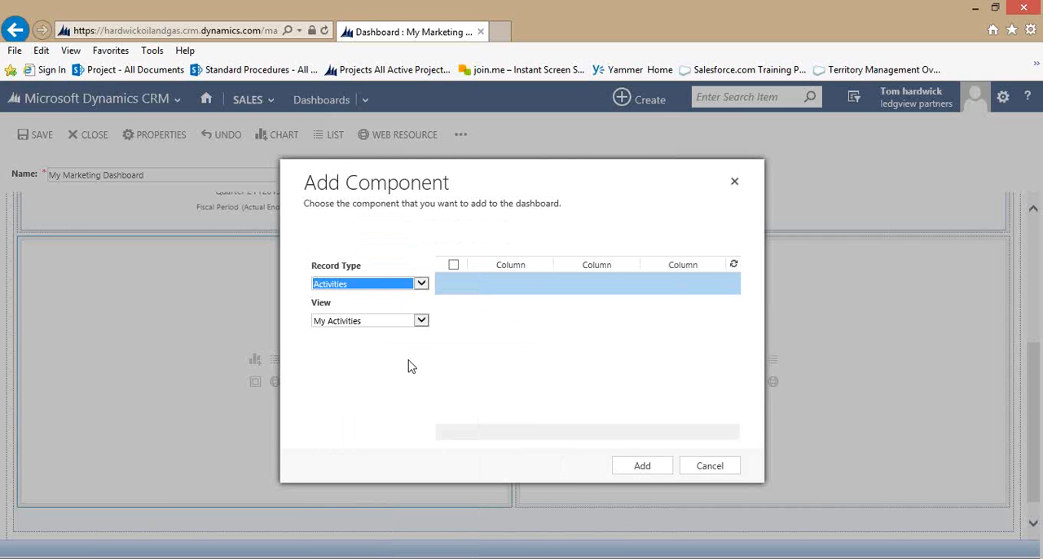
pyautogui.click(647, 472)
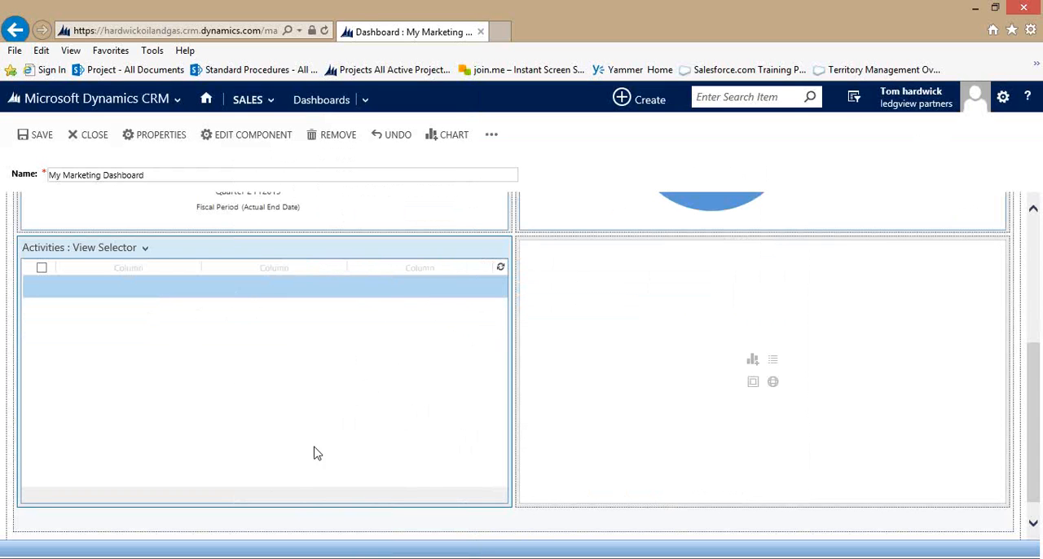
# Insert a list in the second lower section, using the Appointments record type and the My Appointments view.
pyautogui.click(774, 362)
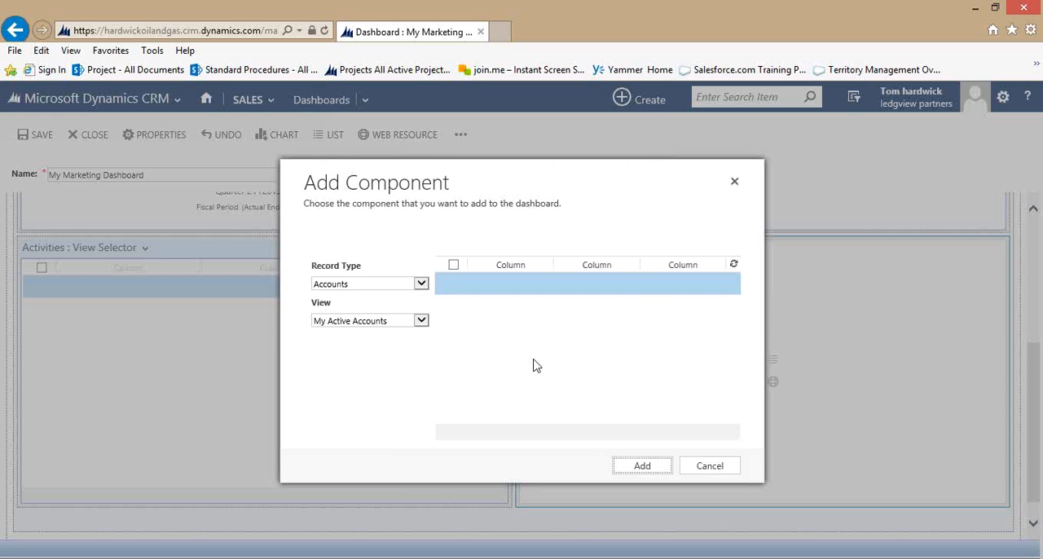
pyautogui.click(420, 283)
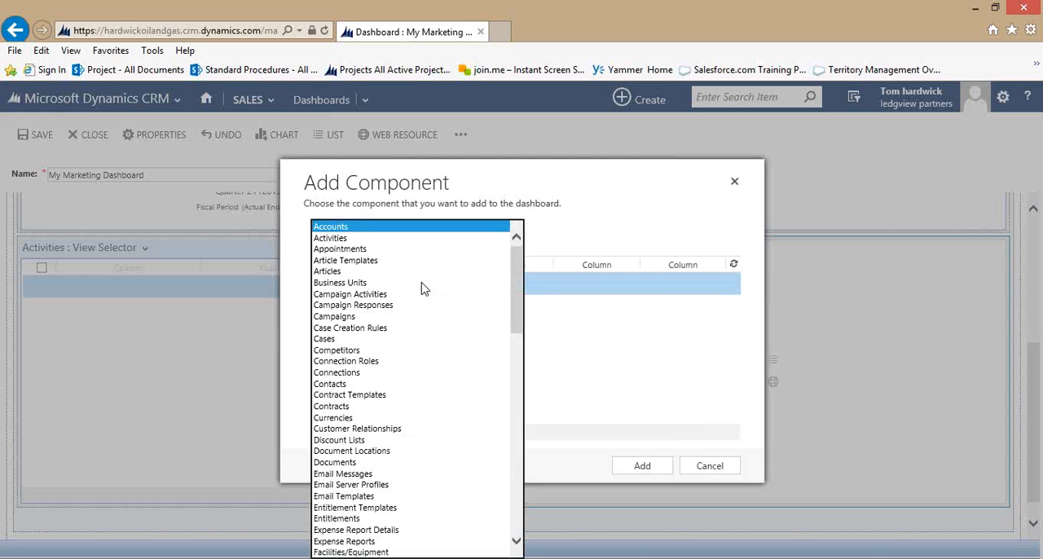
pyautogui.click(348, 251)
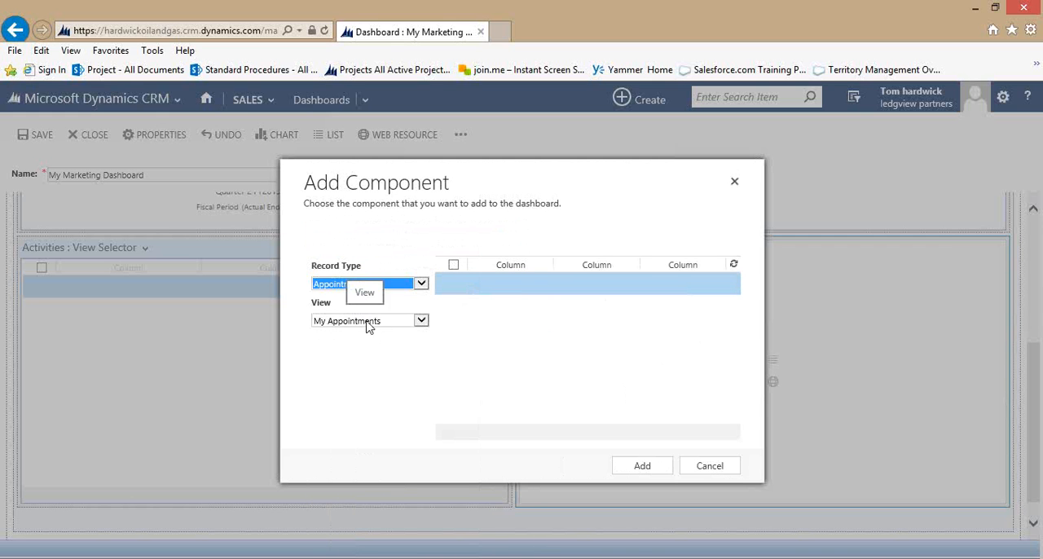
pyautogui.click(642, 466)
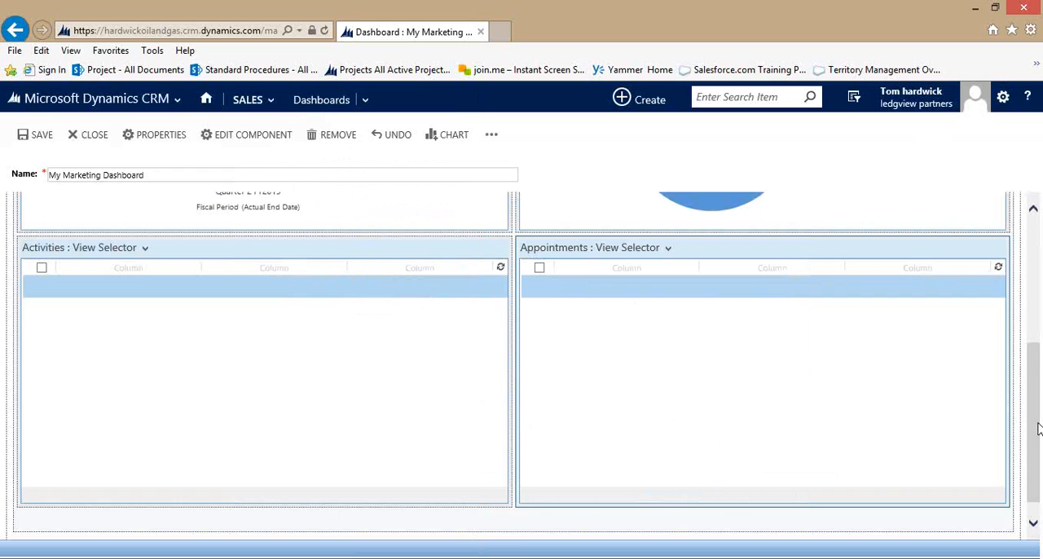
pyautogui.scroll(4, 1038, 429)
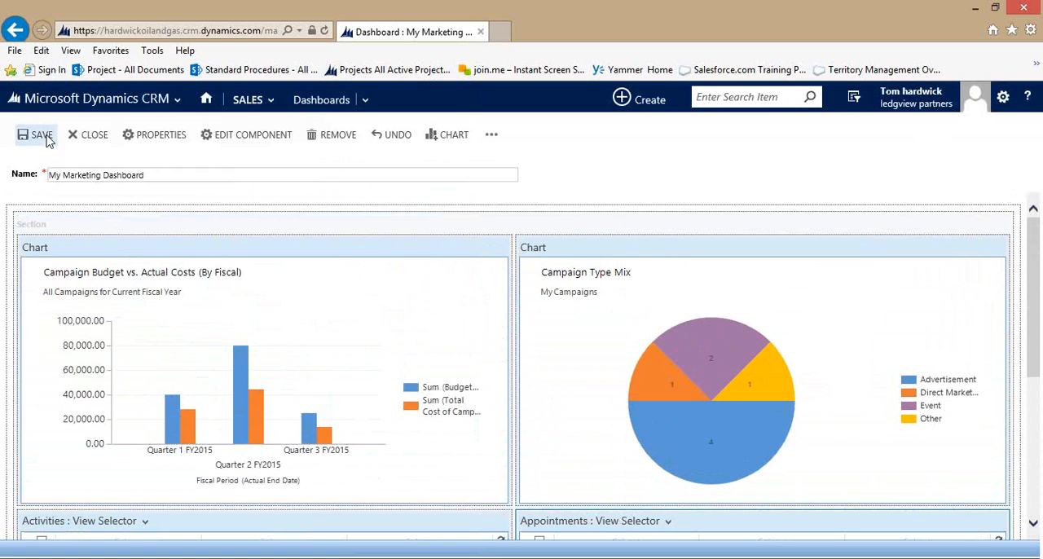
# Close the dashboard editor and review the charts and lists on My Marketing Dashboard.
pyautogui.click(93, 137)
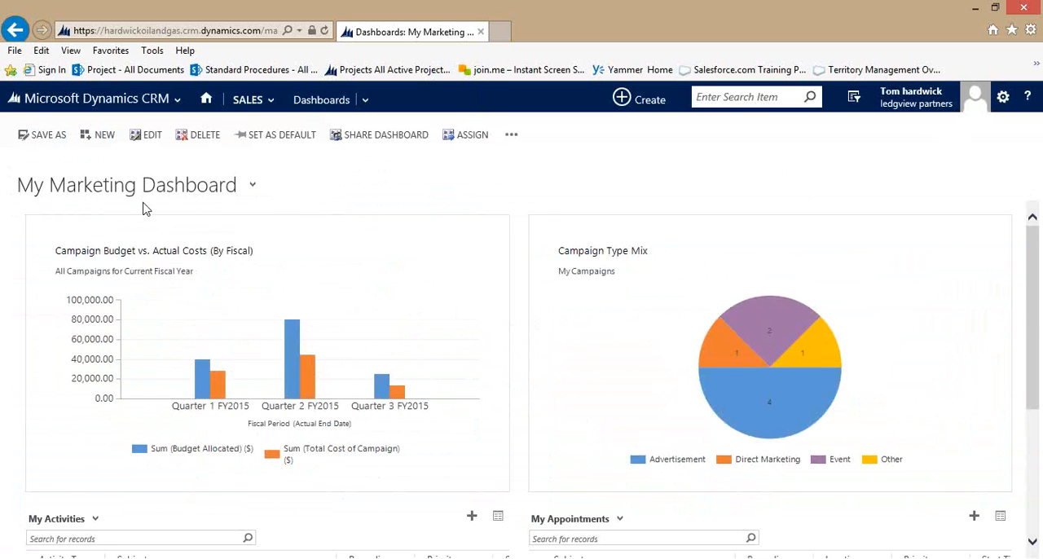
pyautogui.scroll(-3, 549, 238)
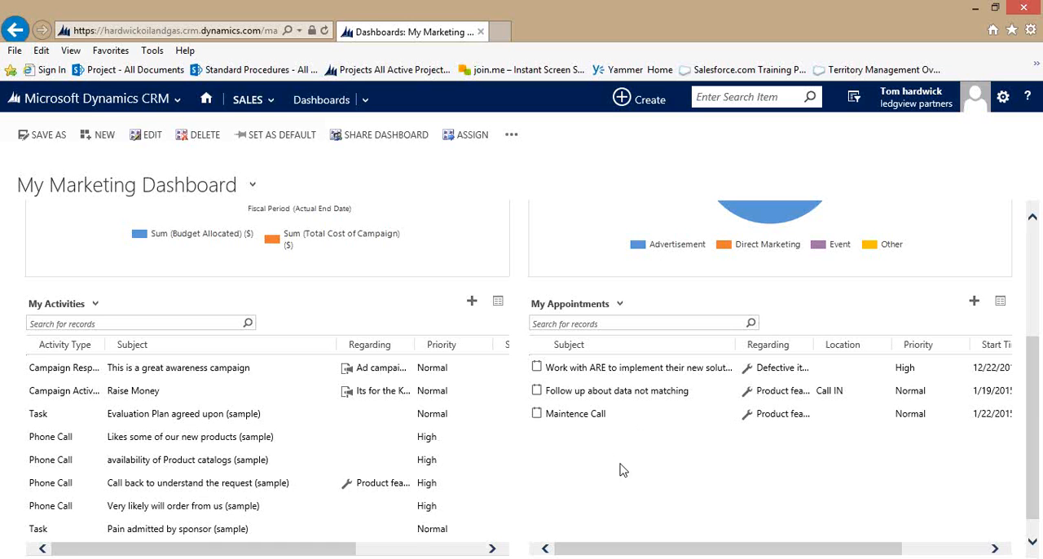
pyautogui.scroll(3, 617, 466)
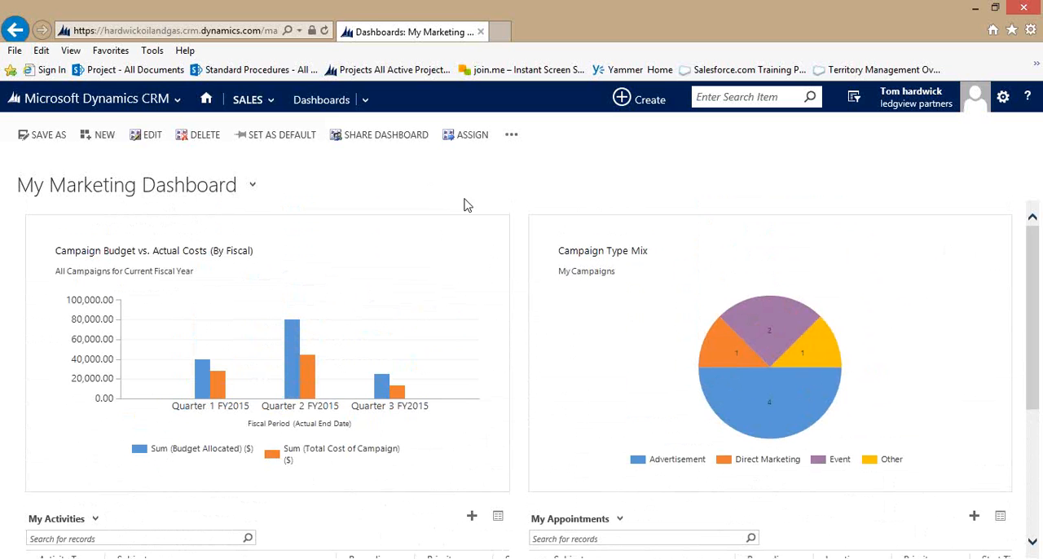
# Create a dashboard with the 3-Column Overview Dashboard layout, name it My Sales Dashboard, and save it.
pyautogui.click(105, 136)
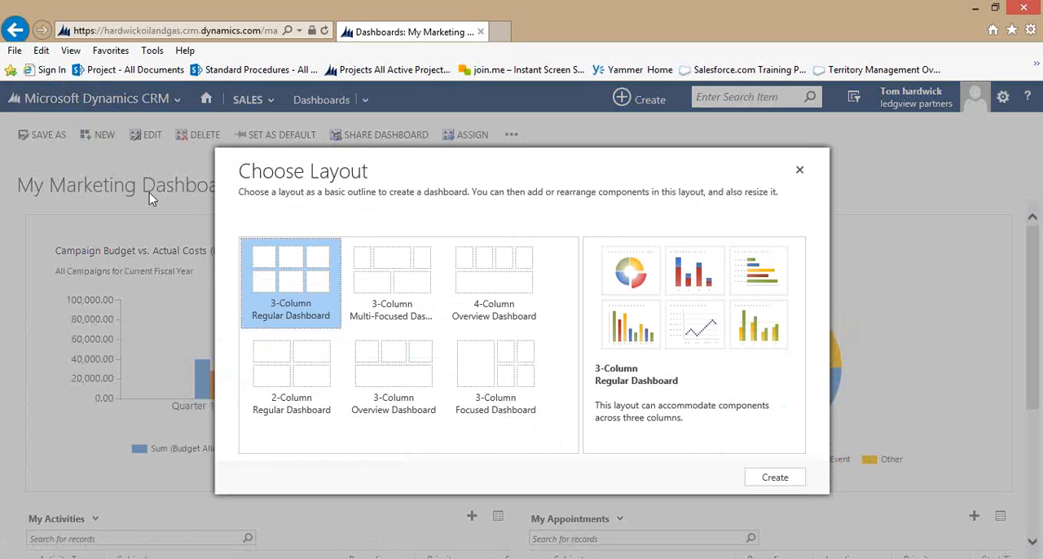
pyautogui.click(410, 392)
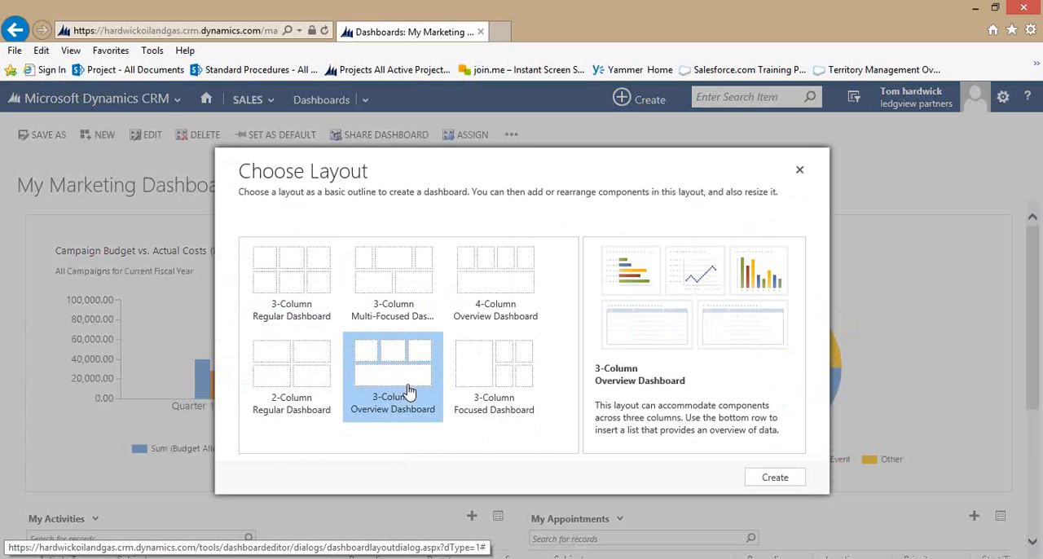
pyautogui.click(772, 478)
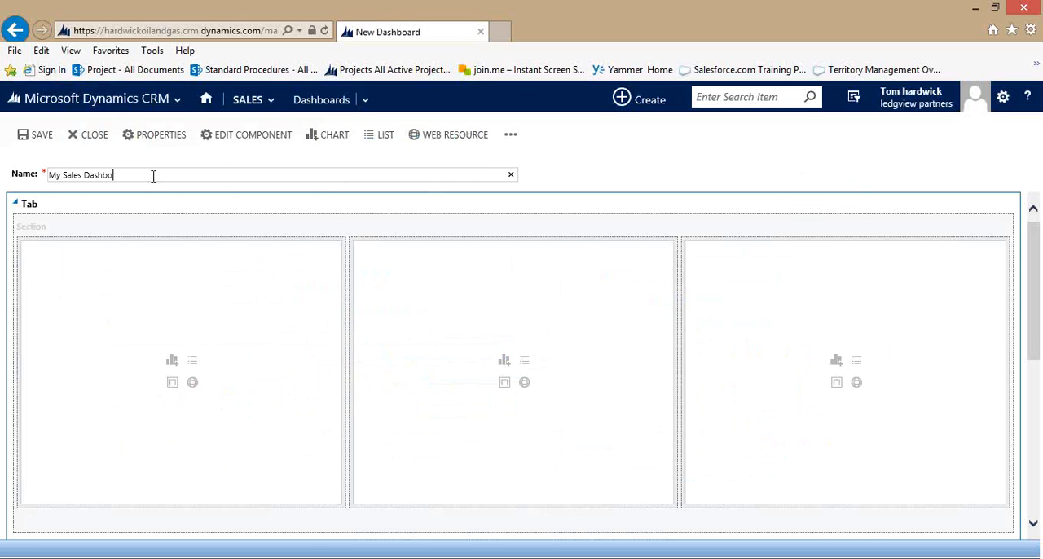
pyautogui.click(36, 136)
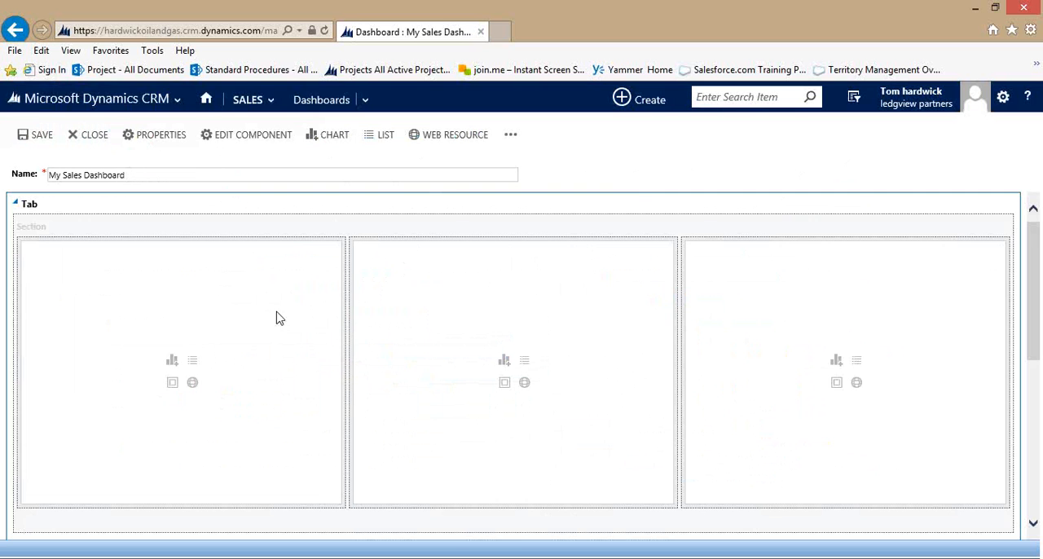
# Add a Sales Pipeline chart to the first upper section, using the Opportunity record type and the My Open Opportunities view.
pyautogui.click(172, 361)
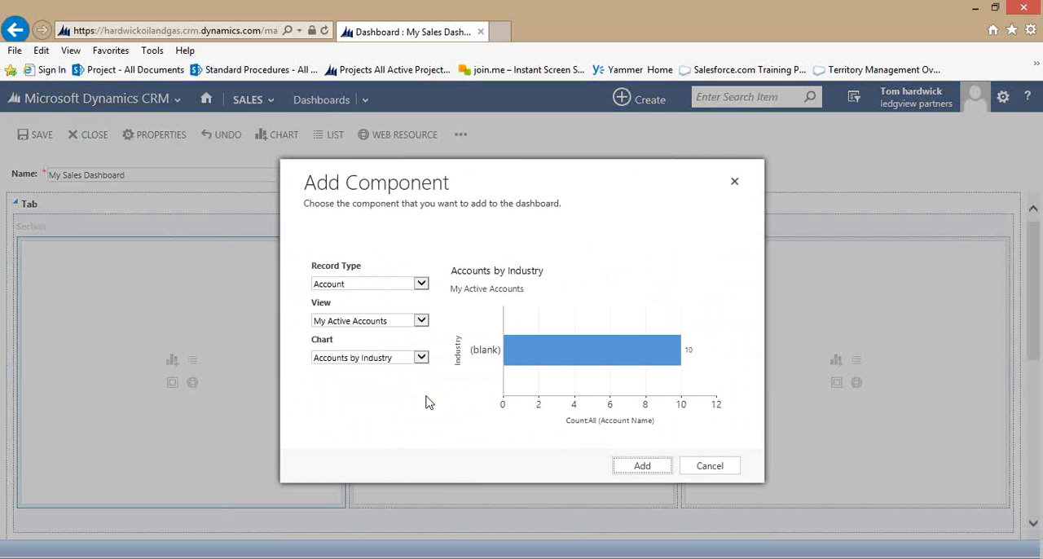
pyautogui.click(422, 284)
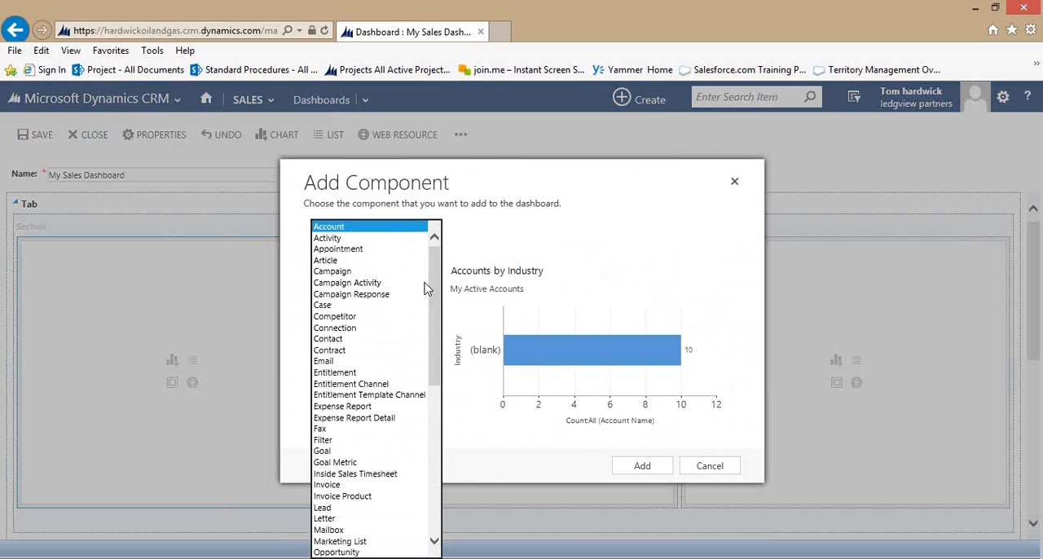
pyautogui.click(396, 552)
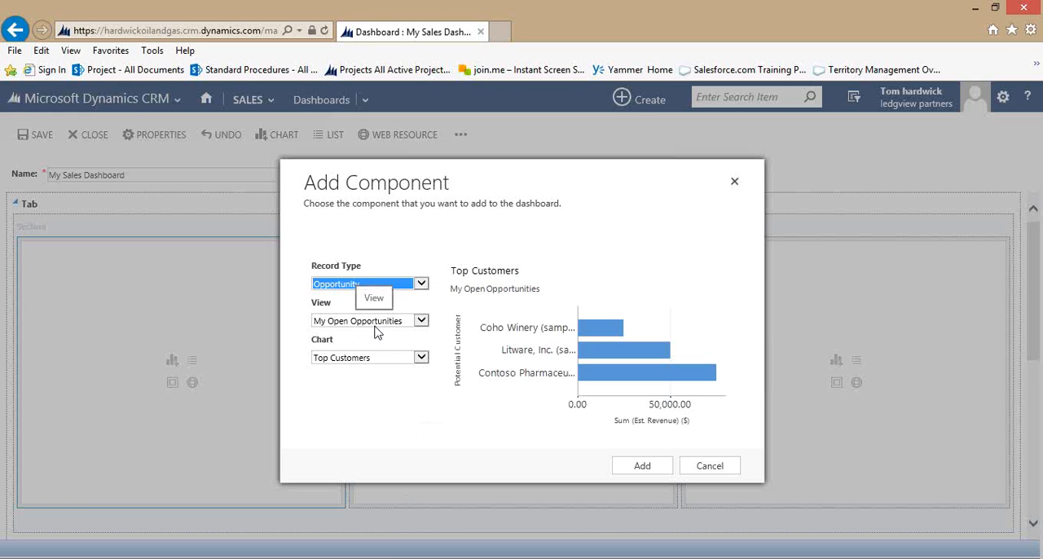
pyautogui.click(420, 357)
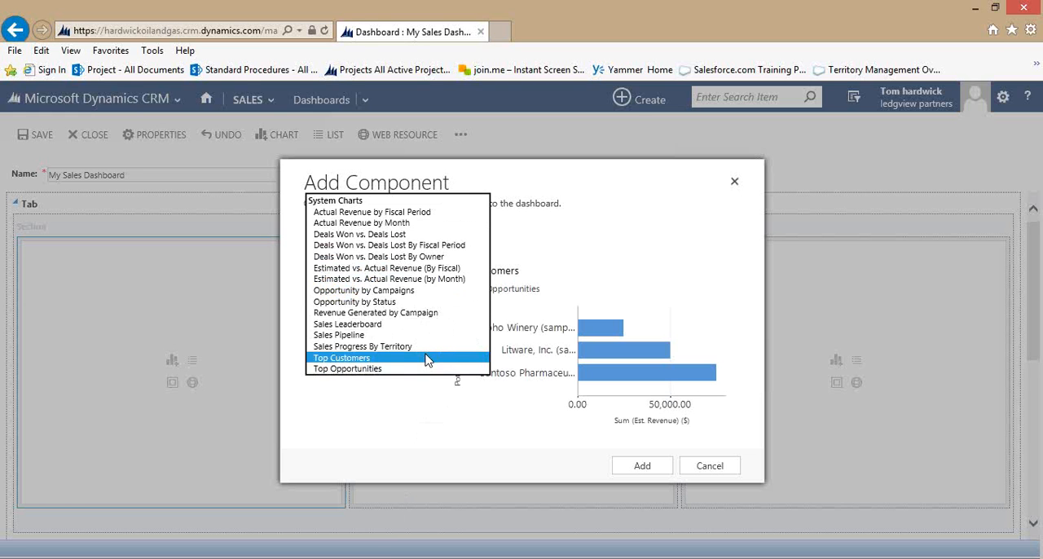
pyautogui.click(416, 335)
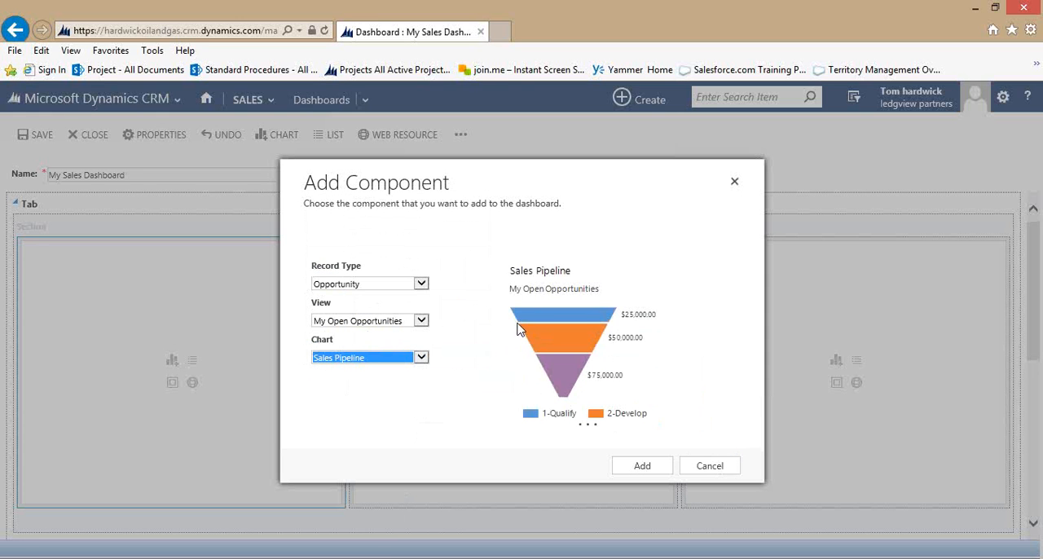
pyautogui.moveTo(554, 388)
pyautogui.click(643, 466)
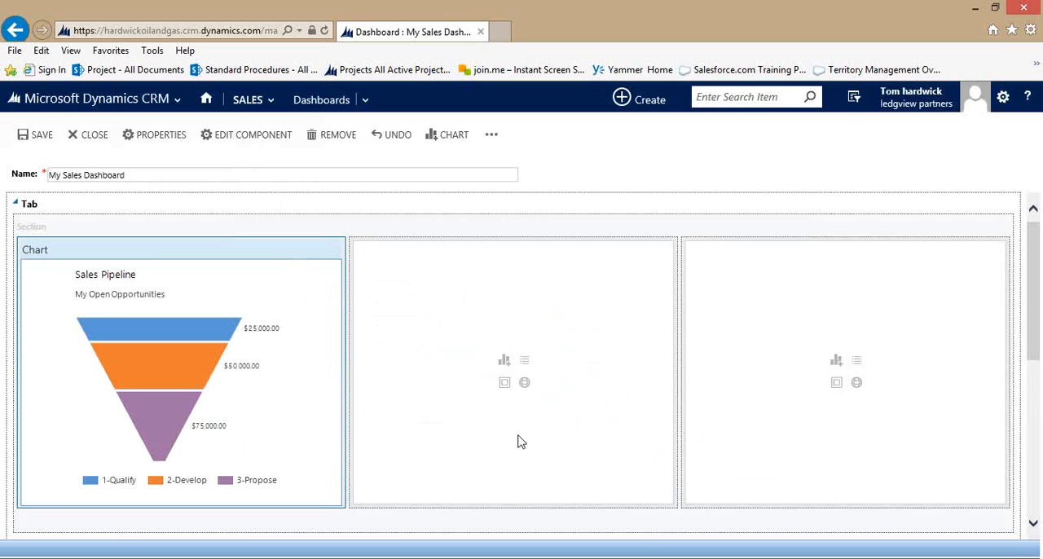
# Add a Leads by Source chart to the middle upper section, using the Lead record type and the My Open Leads view.
pyautogui.click(503, 362)
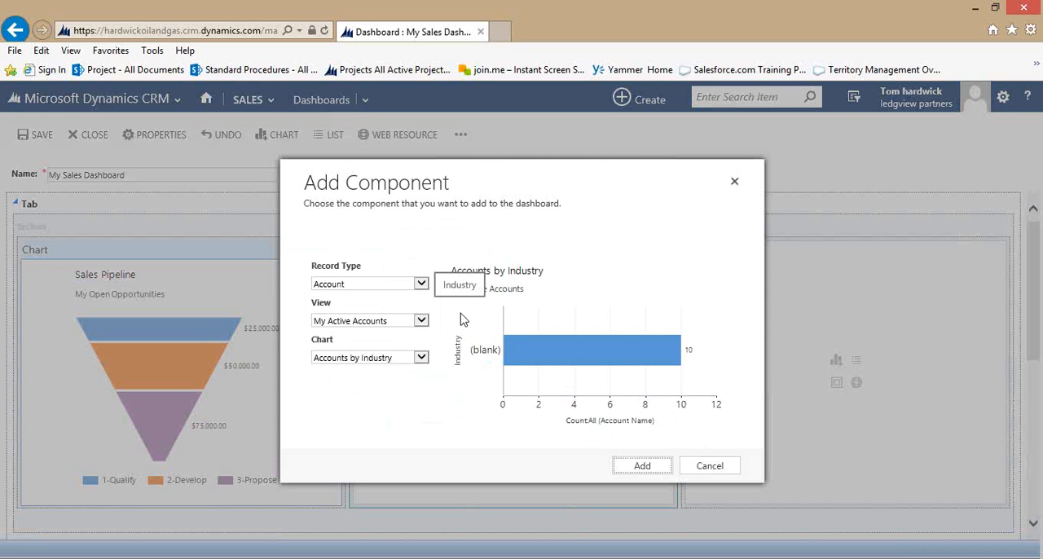
pyautogui.click(422, 285)
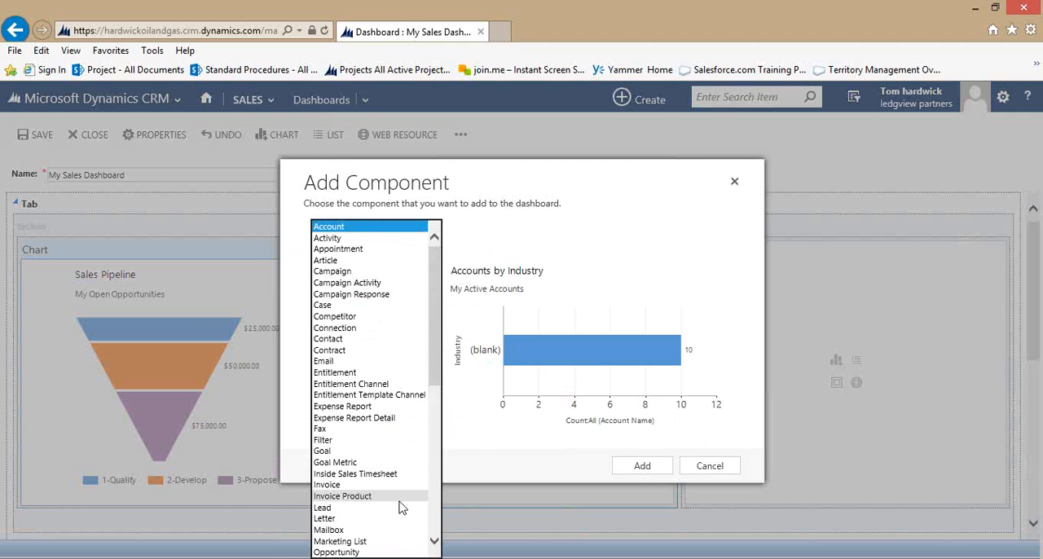
pyautogui.click(400, 508)
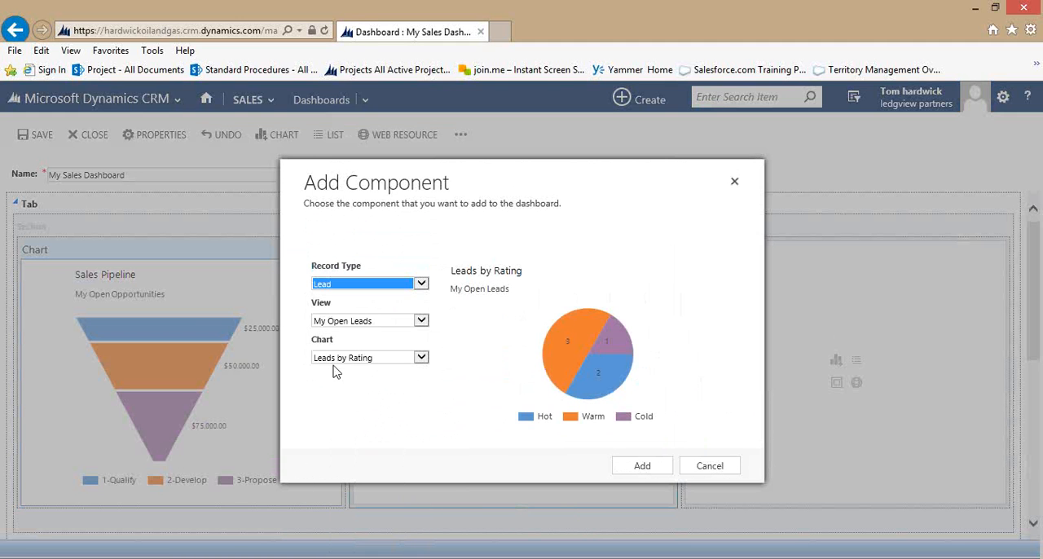
pyautogui.click(423, 359)
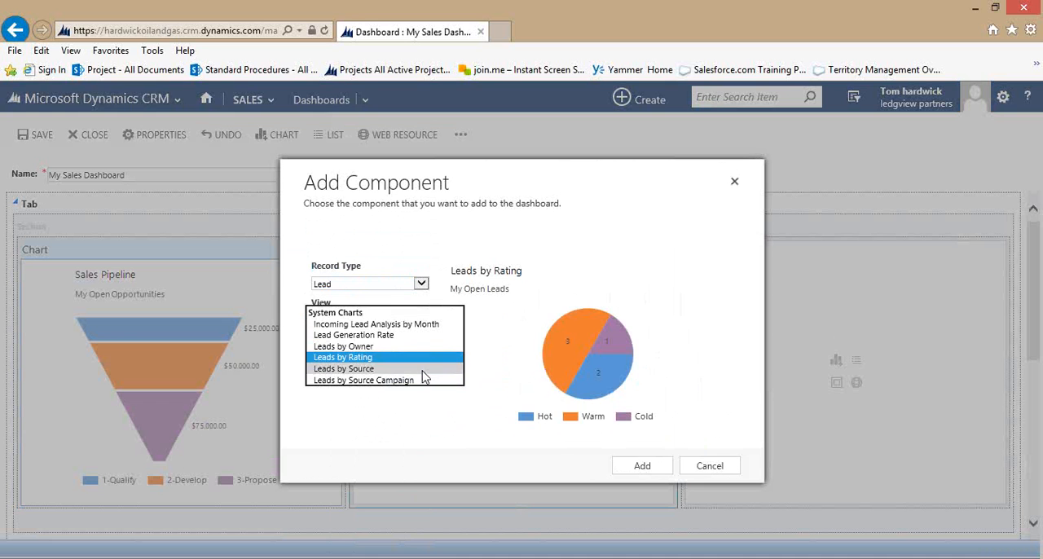
pyautogui.click(424, 372)
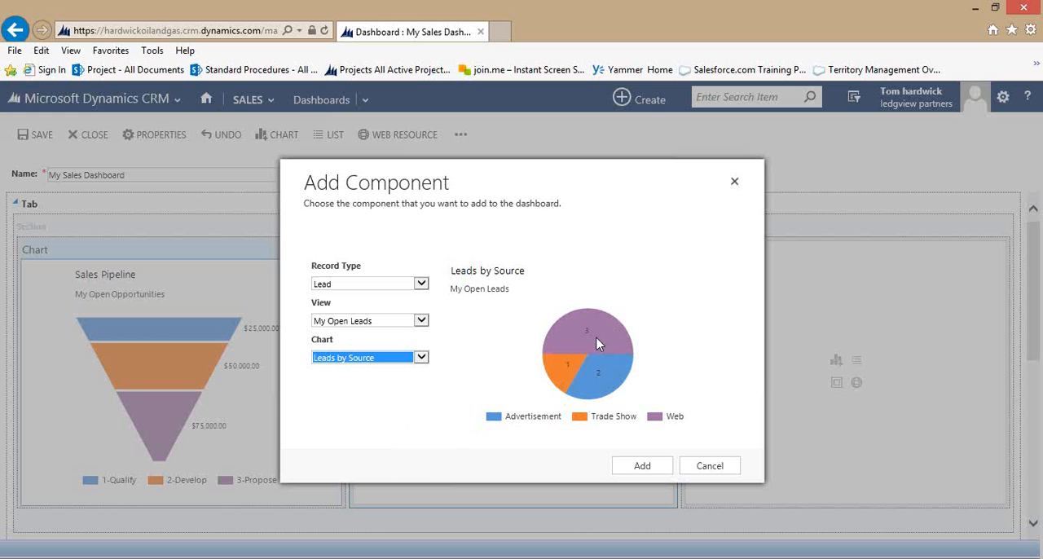
pyautogui.moveTo(601, 342)
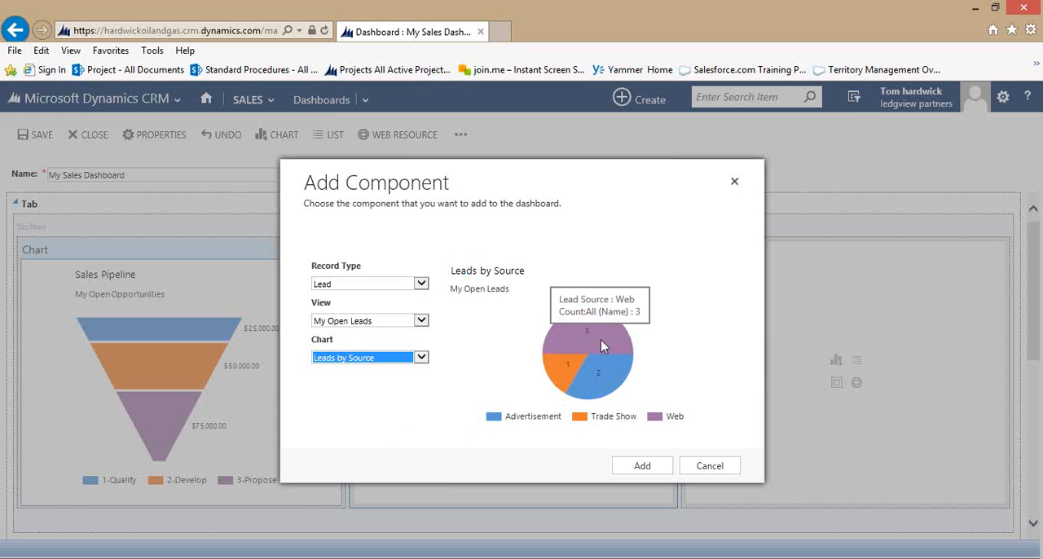
pyautogui.click(641, 466)
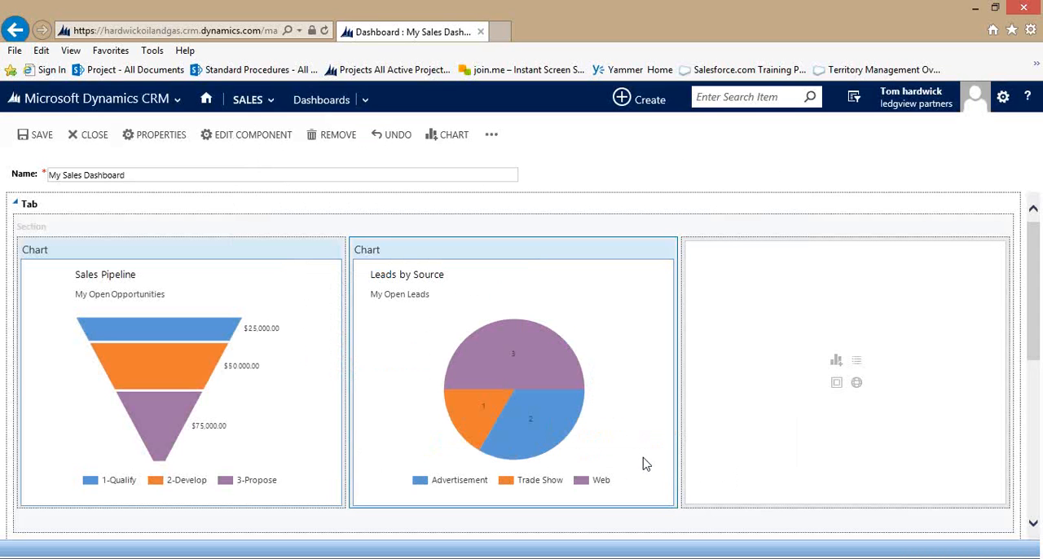
# Add a Goal Progress (Money) chart to the third upper section, using the Goal record type and the My Active Goals view.
pyautogui.click(835, 363)
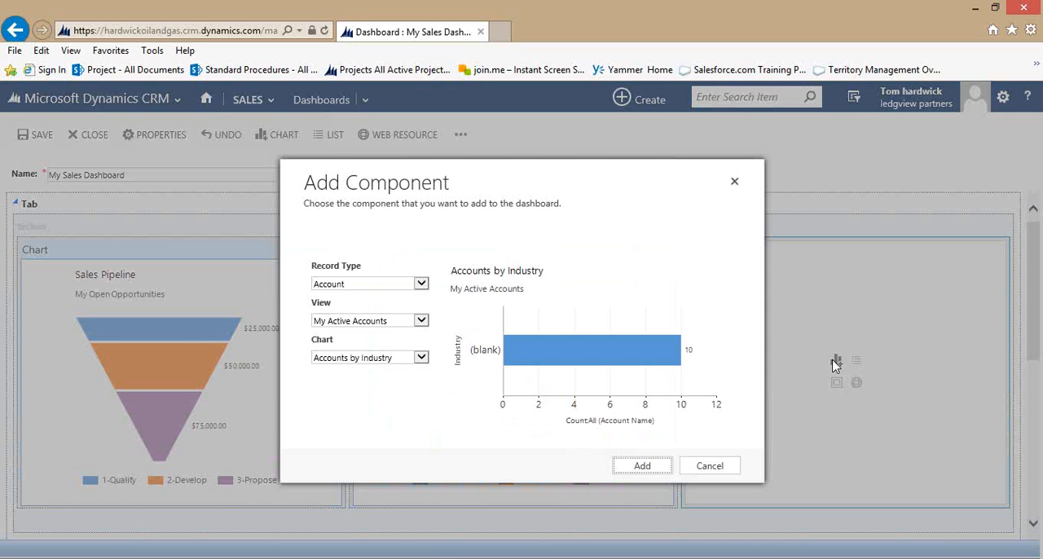
pyautogui.click(420, 284)
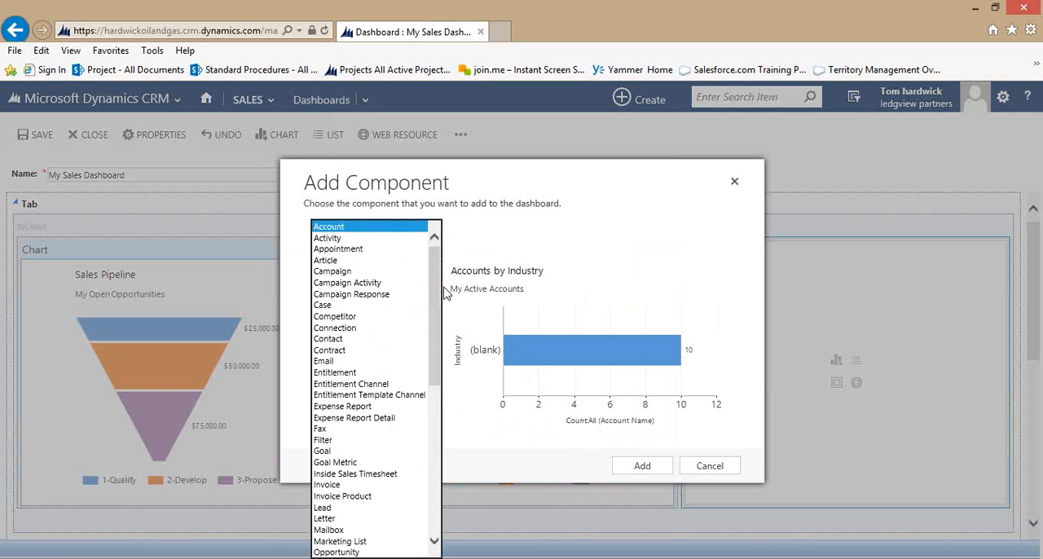
pyautogui.click(345, 453)
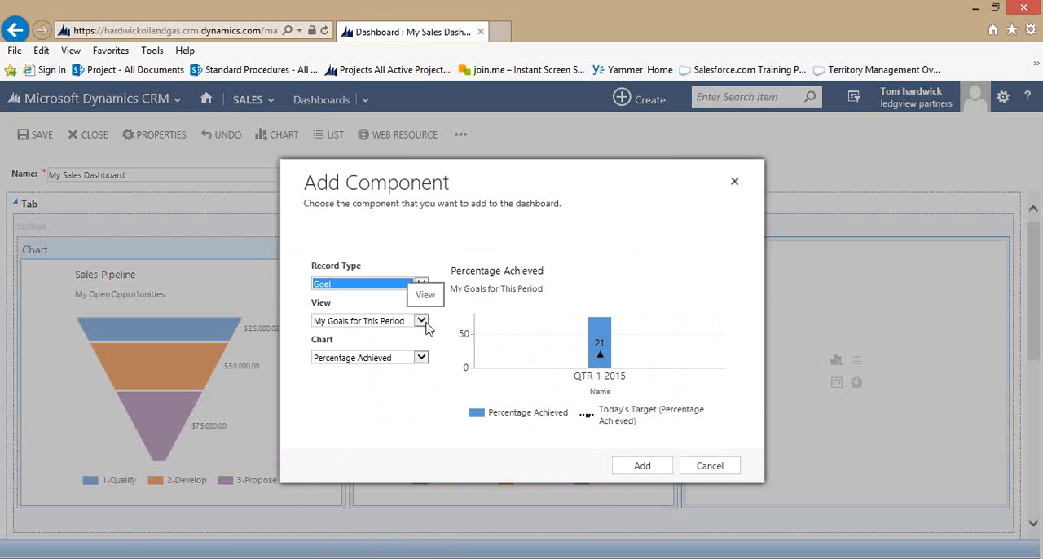
pyautogui.click(421, 321)
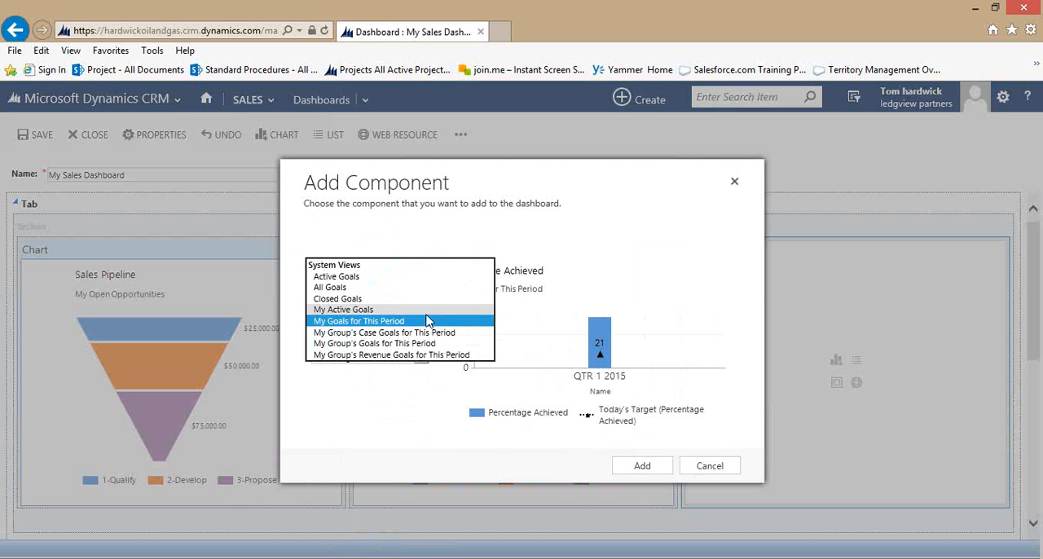
pyautogui.click(426, 309)
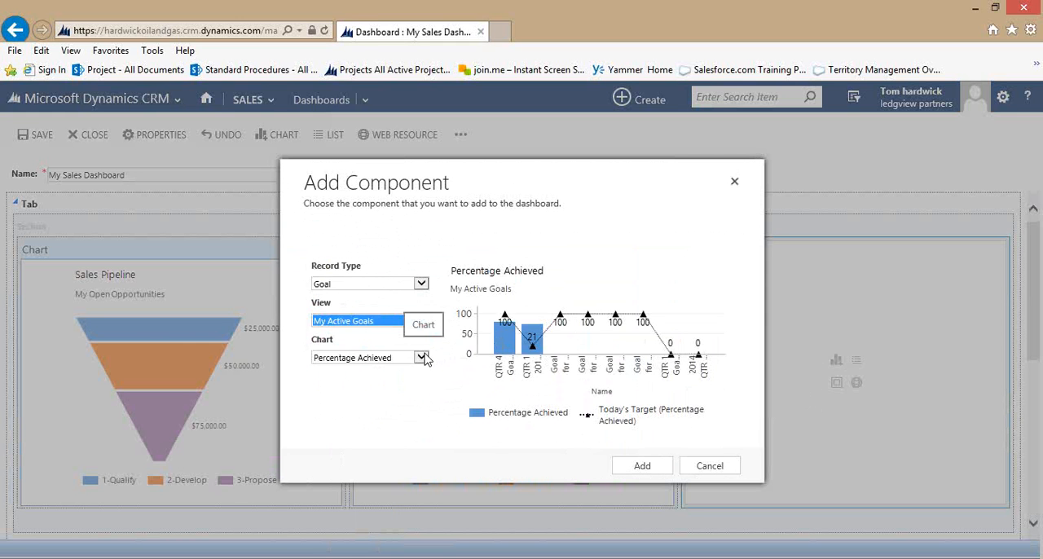
pyautogui.click(421, 358)
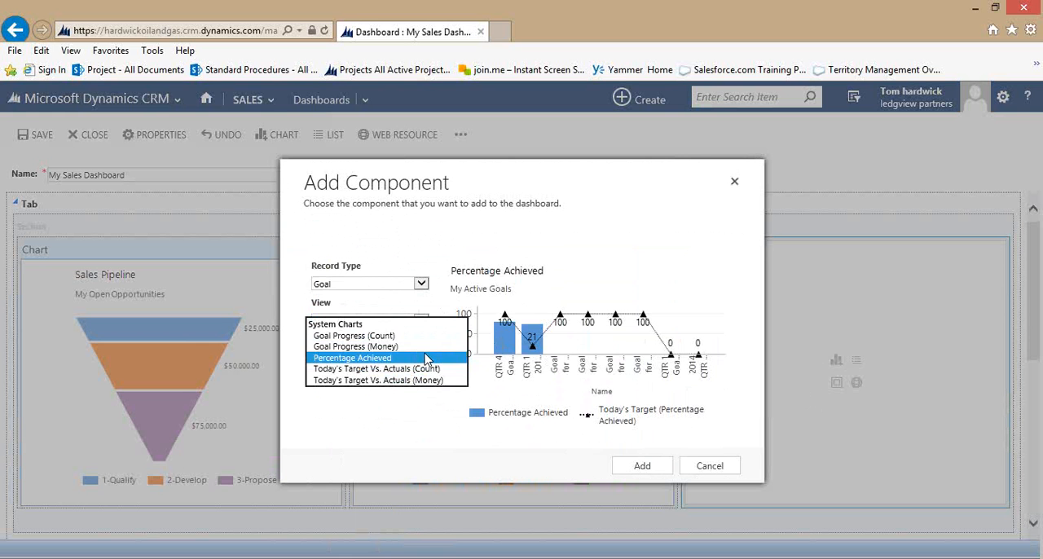
pyautogui.click(419, 346)
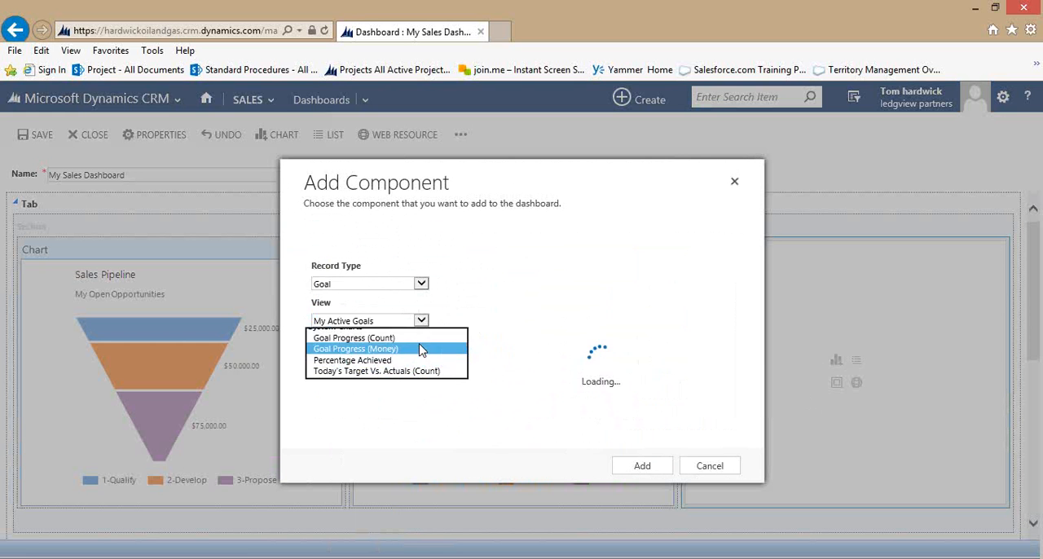
pyautogui.click(642, 466)
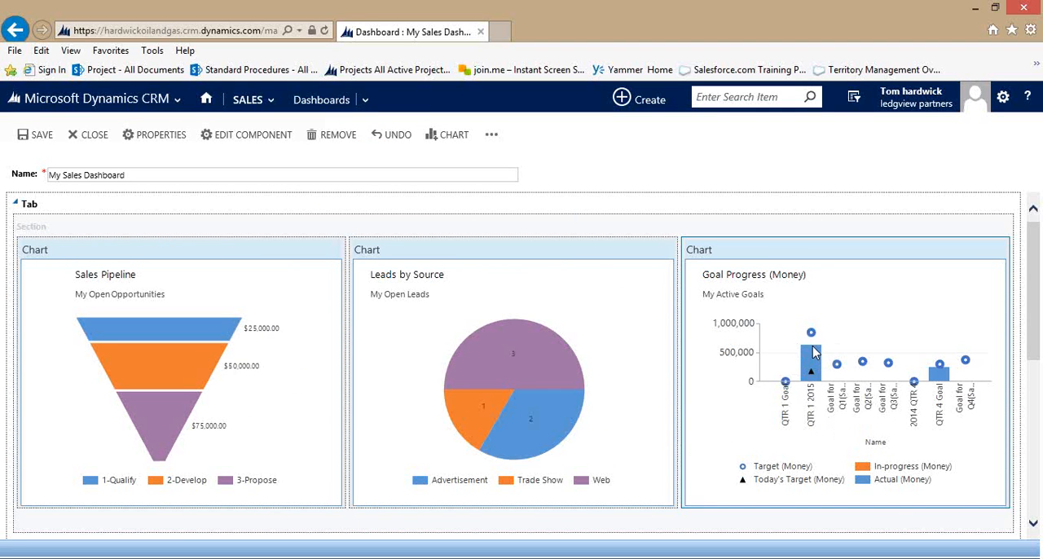
pyautogui.moveTo(819, 352)
pyautogui.moveTo(811, 378)
# Insert a list in the wide lower section, using the Activities record type and the My Activities view.
pyautogui.scroll(-4, 709, 423)
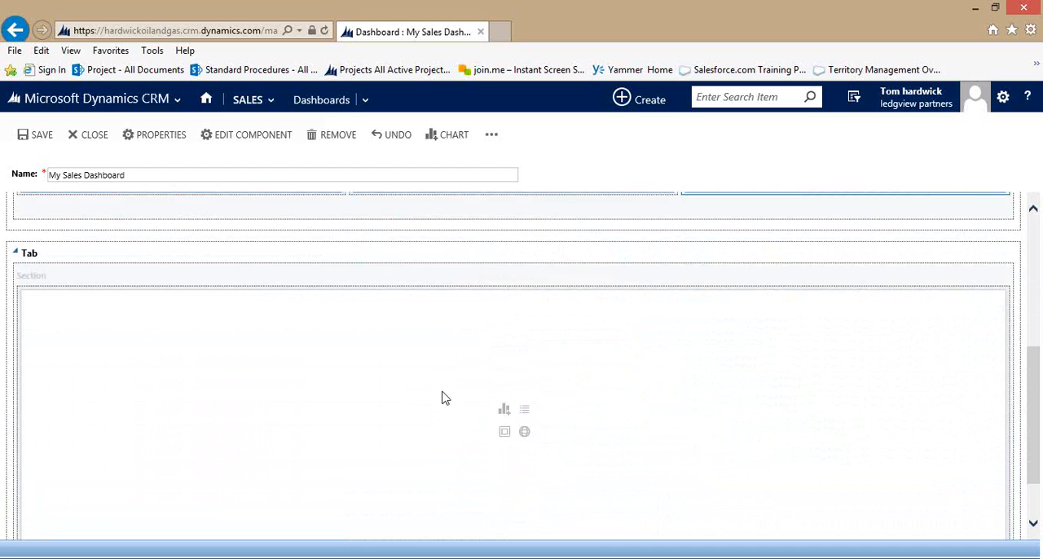
pyautogui.click(503, 409)
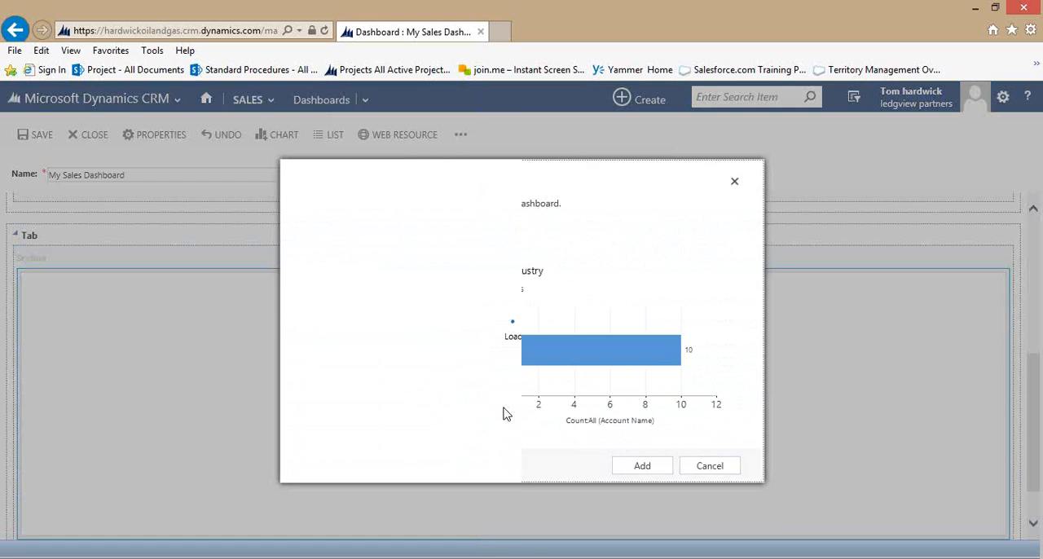
pyautogui.click(734, 184)
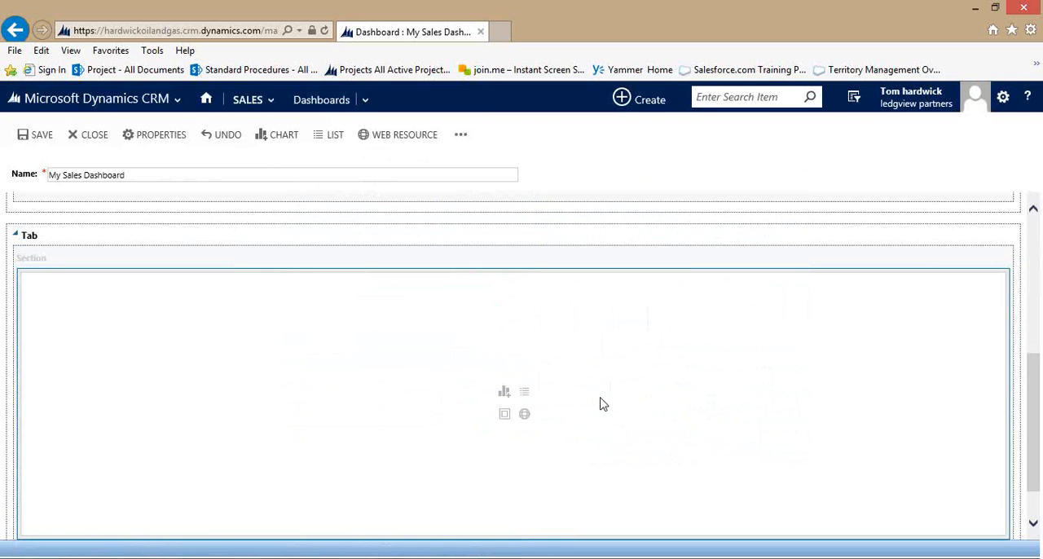
pyautogui.click(526, 395)
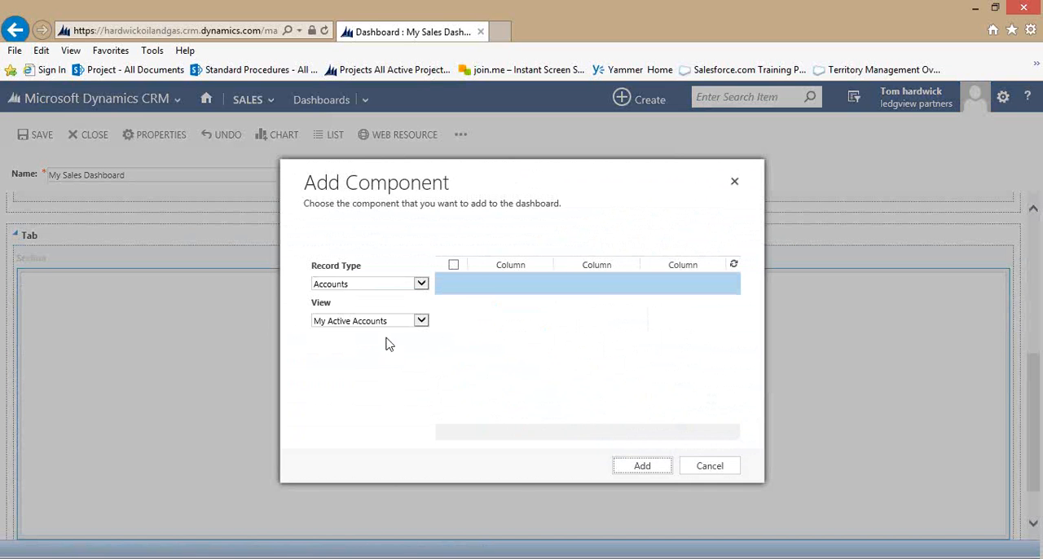
pyautogui.click(422, 283)
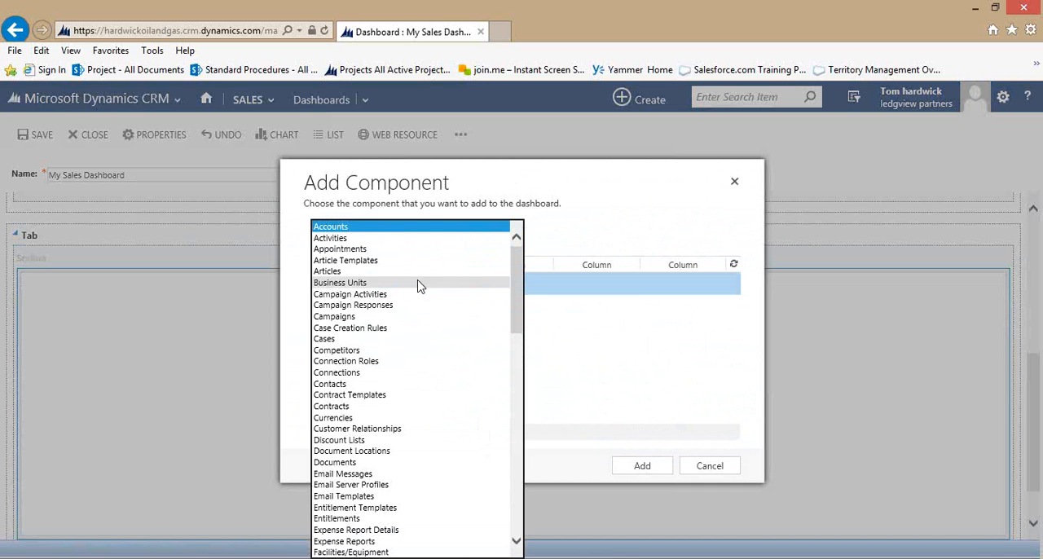
pyautogui.click(398, 239)
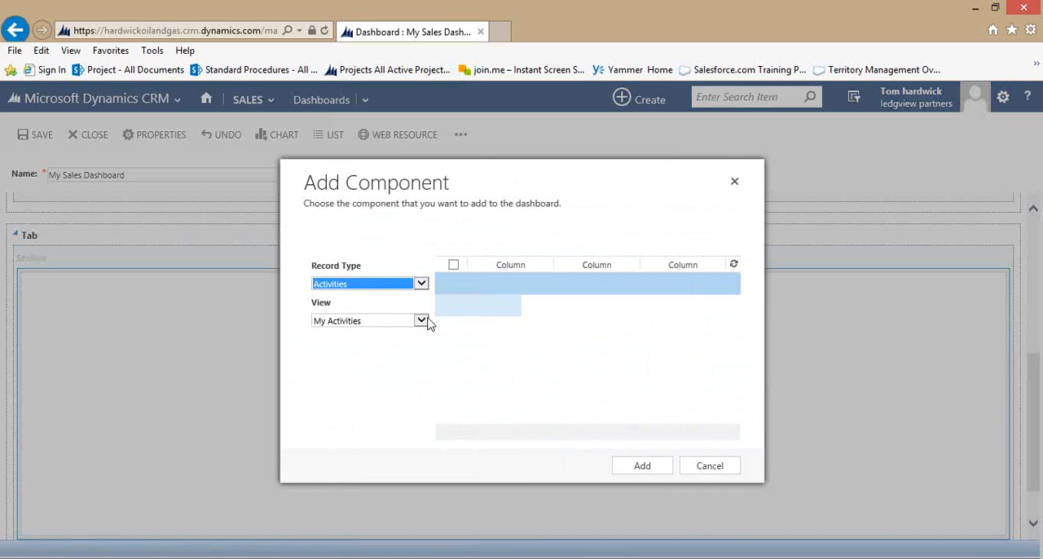
pyautogui.click(643, 466)
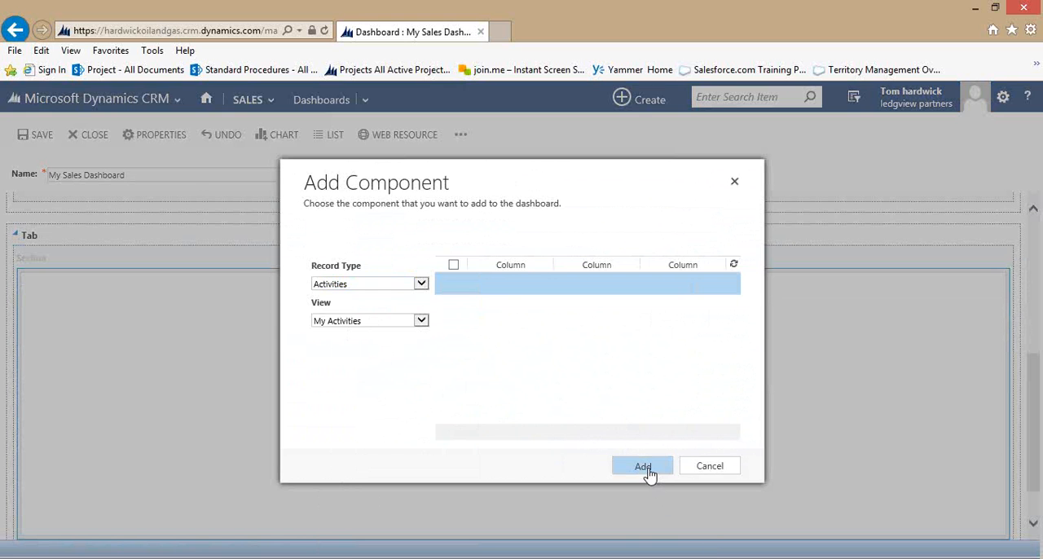
# Save the My Sales Dashboard, close the editor, and review its charts and activities list.
pyautogui.scroll(5, 749, 483)
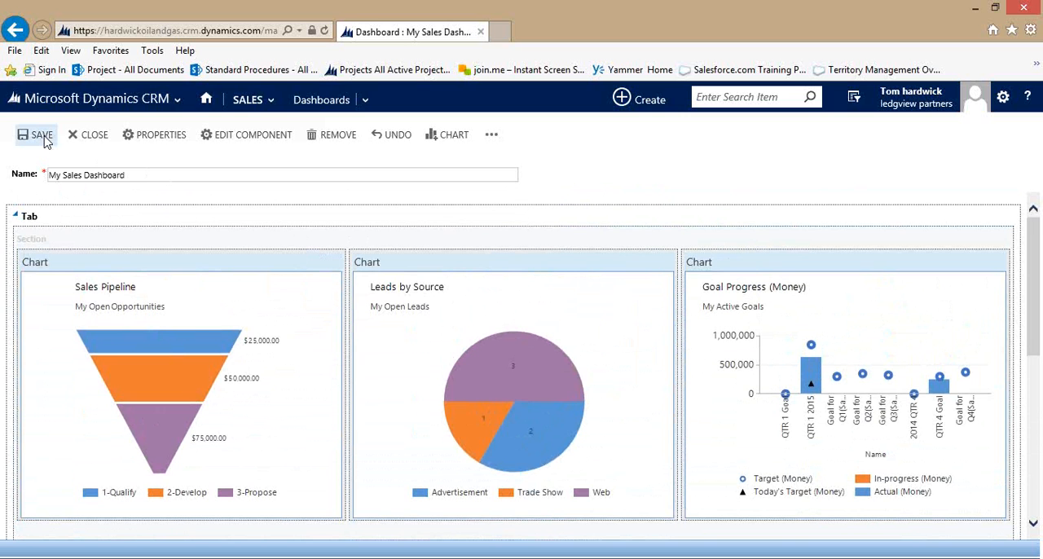
pyautogui.click(93, 135)
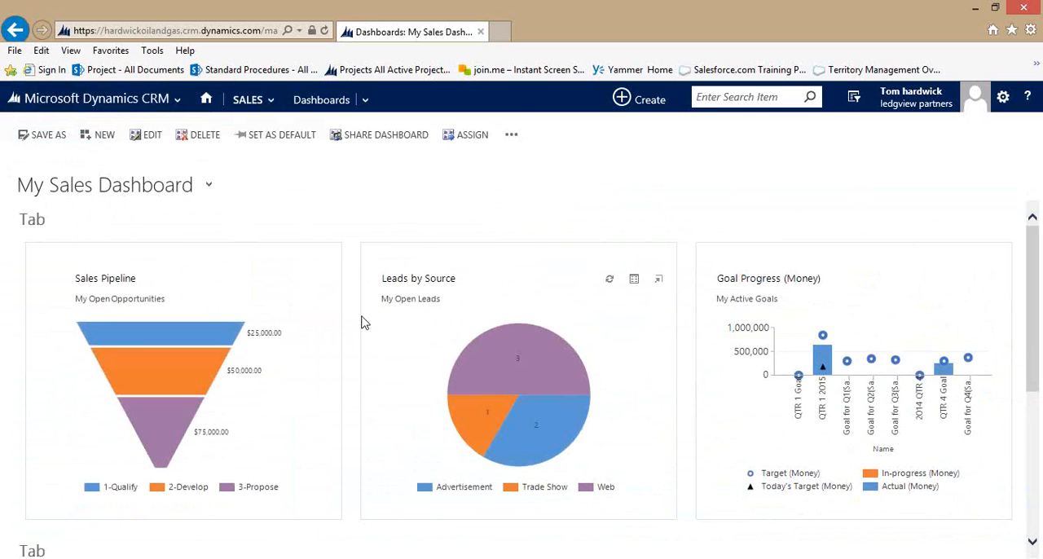
pyautogui.scroll(-1, 749, 429)
pyautogui.scroll(-4, 750, 430)
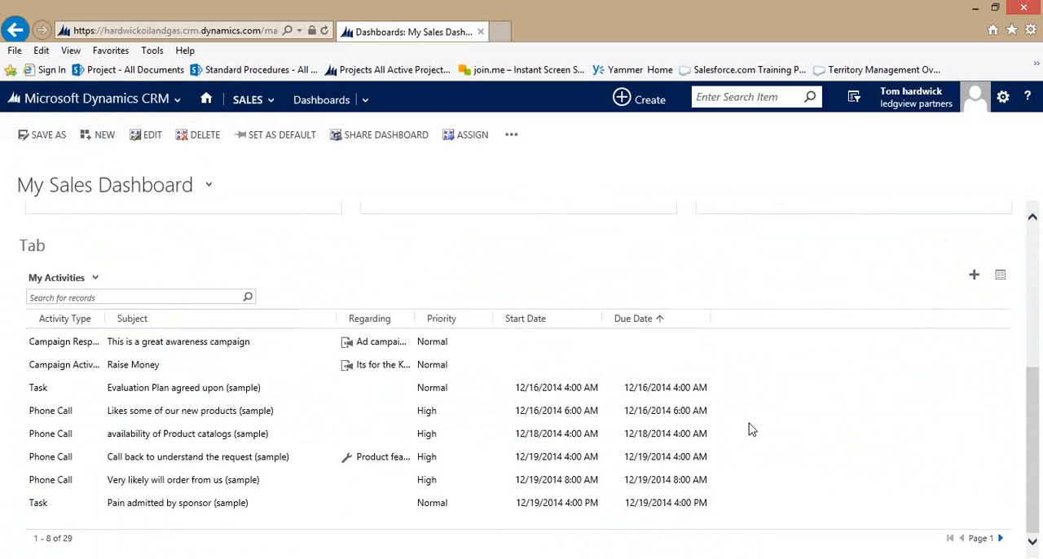
pyautogui.scroll(5, 788, 438)
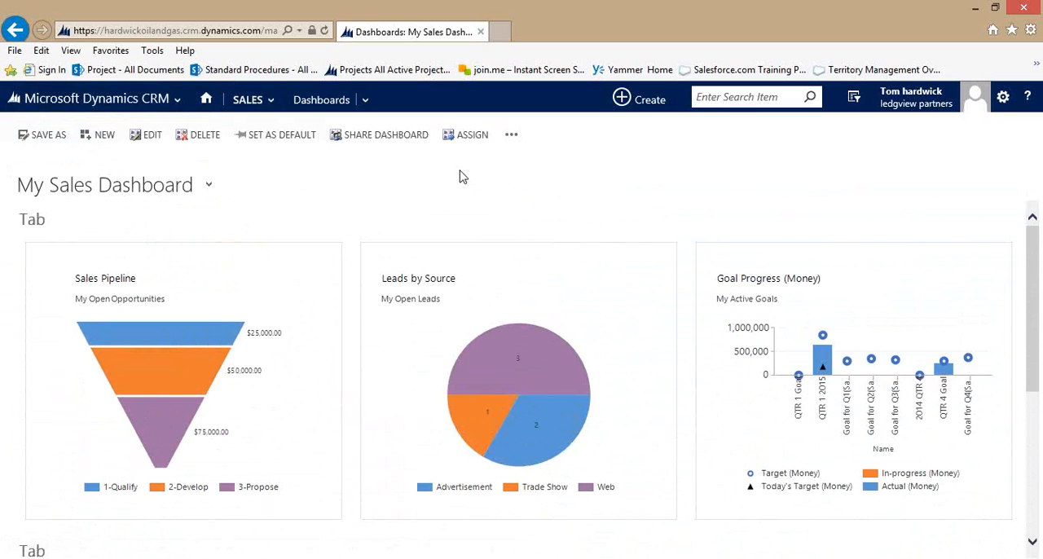
# Drill down into the 2-Develop stage of the Sales Pipeline chart by Account, shown as a bar chart.
pyautogui.moveTo(175, 386)
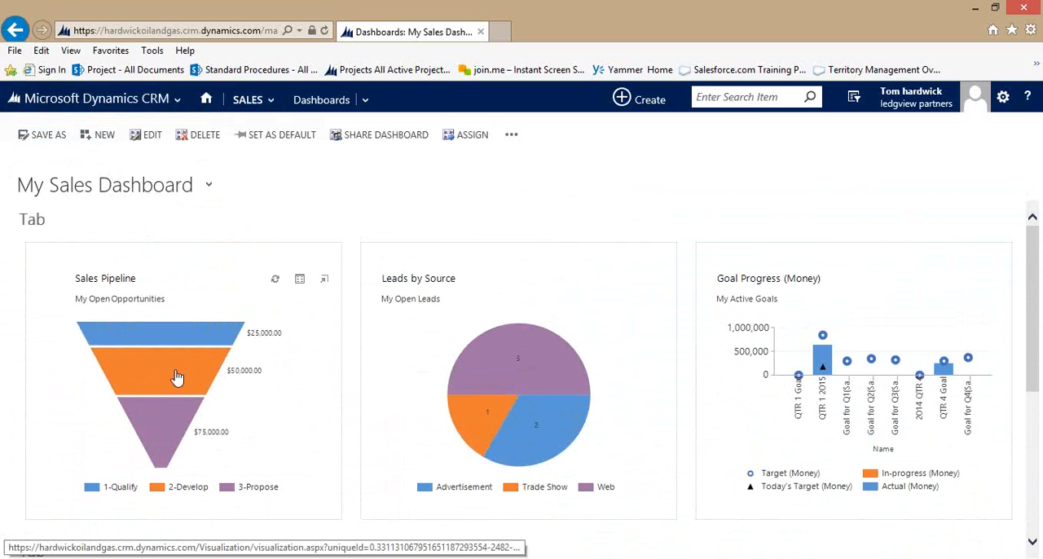
pyautogui.click(166, 376)
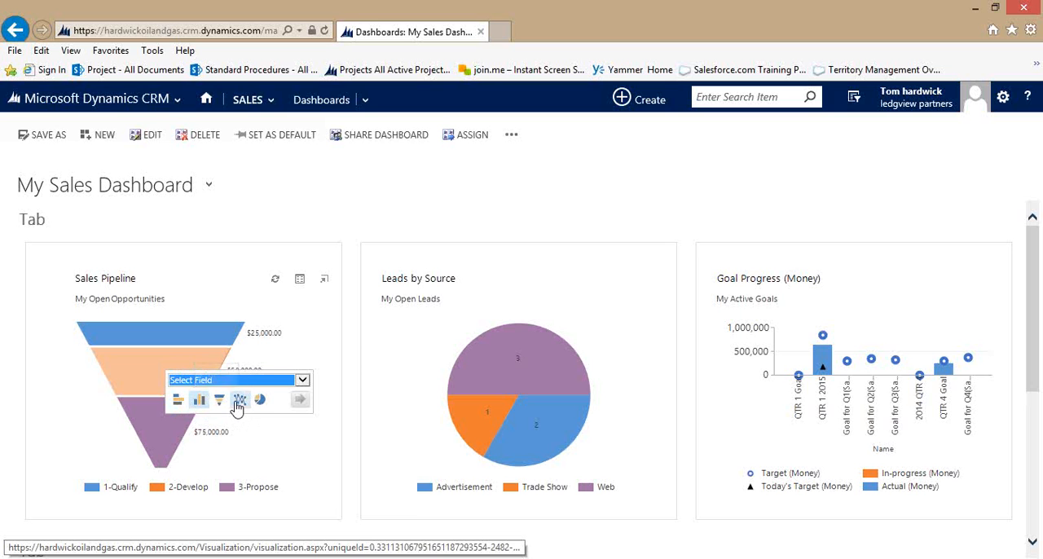
pyautogui.click(301, 380)
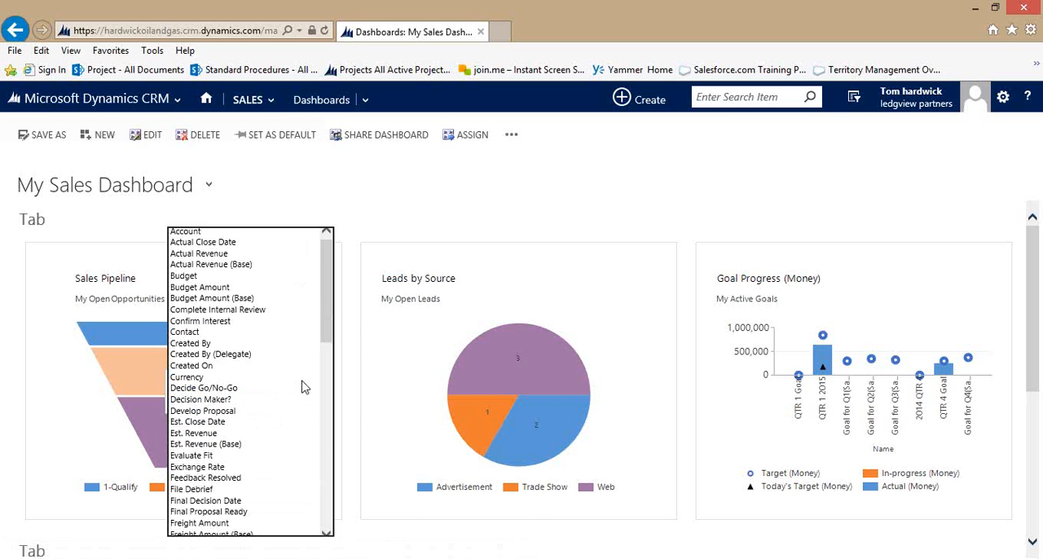
pyautogui.click(293, 232)
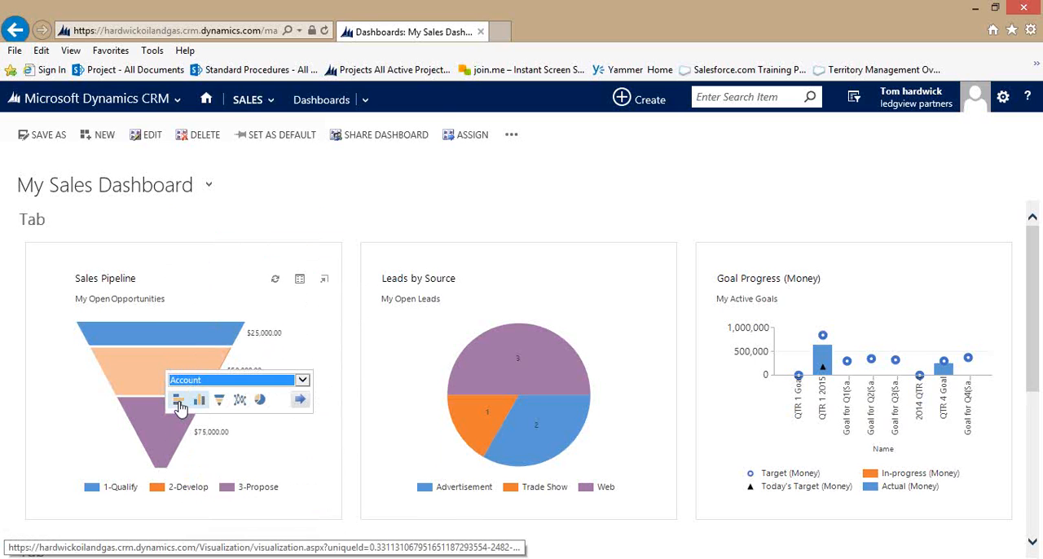
pyautogui.click(178, 400)
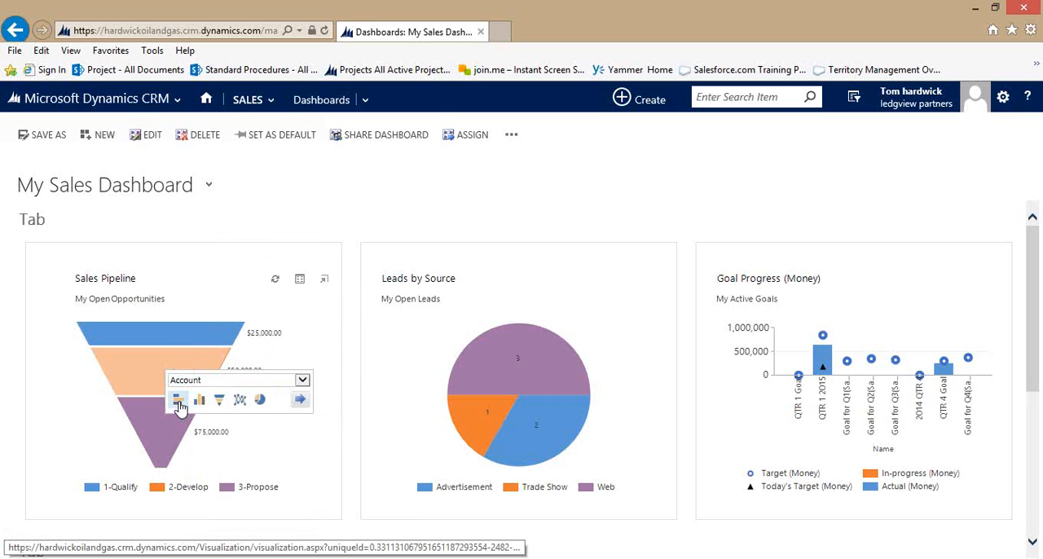
pyautogui.click(299, 401)
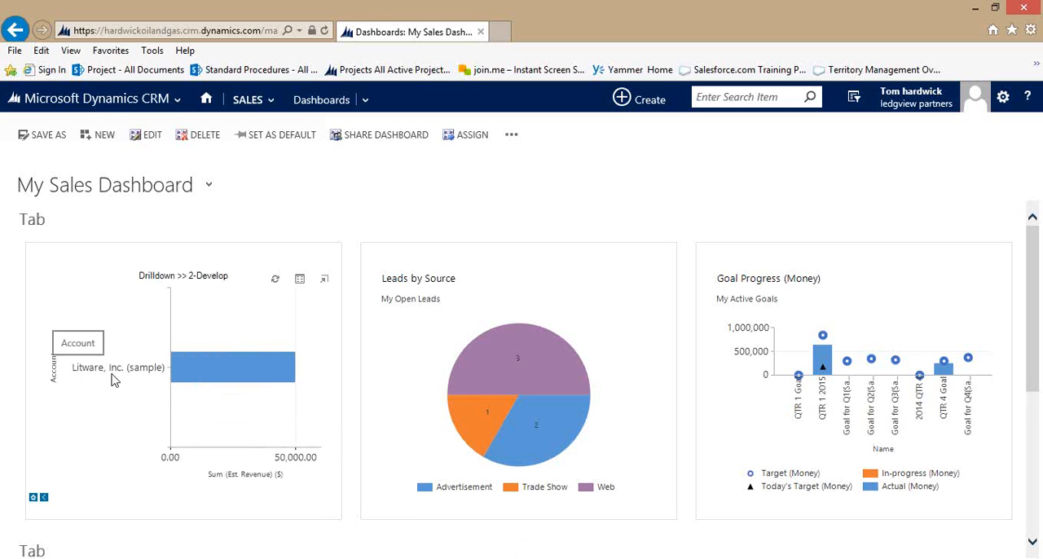
# Drill down further into the Litware, Inc. (sample) bar by Owner, using a bar chart.
pyautogui.click(214, 376)
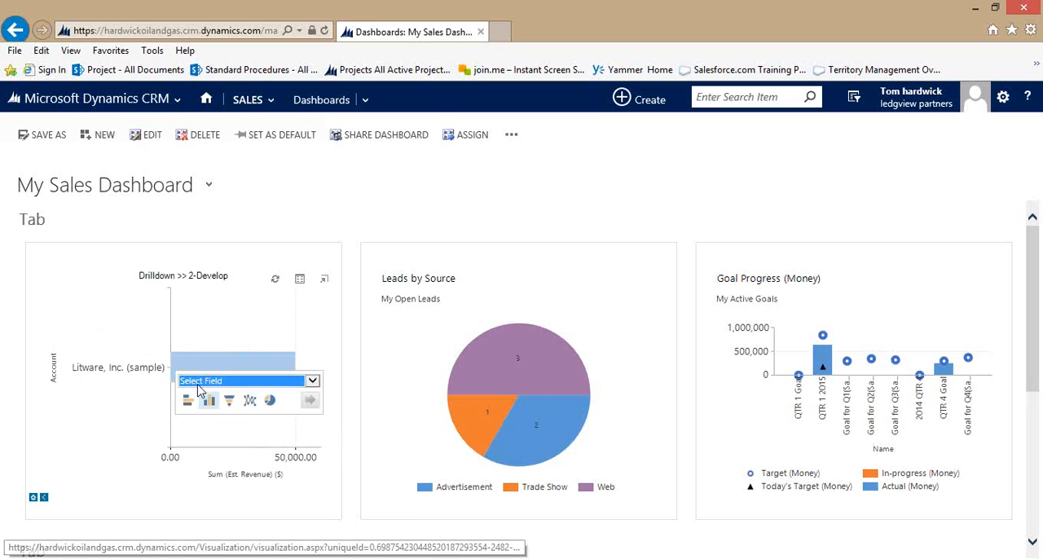
pyautogui.click(187, 400)
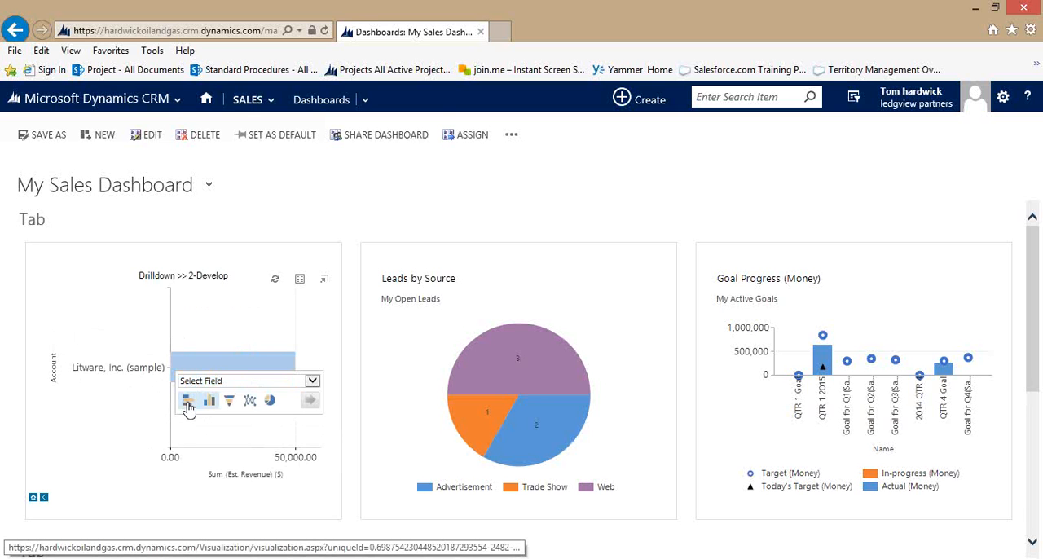
pyautogui.click(312, 383)
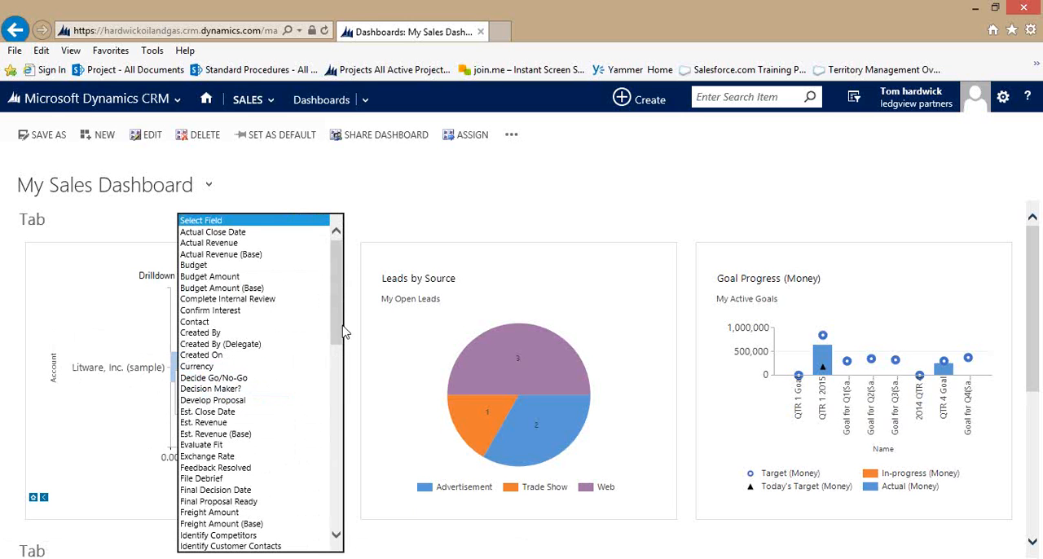
pyautogui.moveTo(343, 330); pyautogui.dragTo(344, 390)
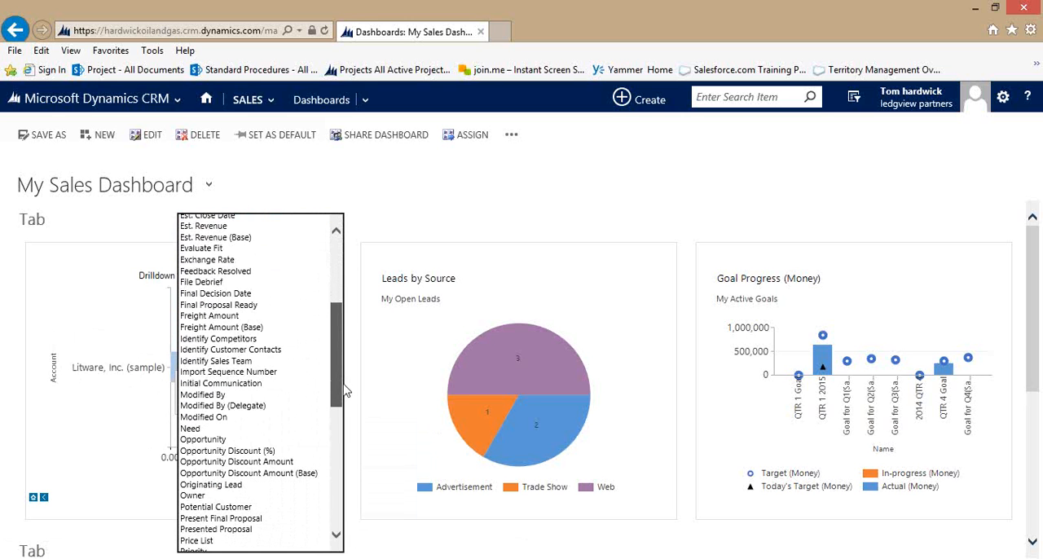
pyautogui.click(221, 493)
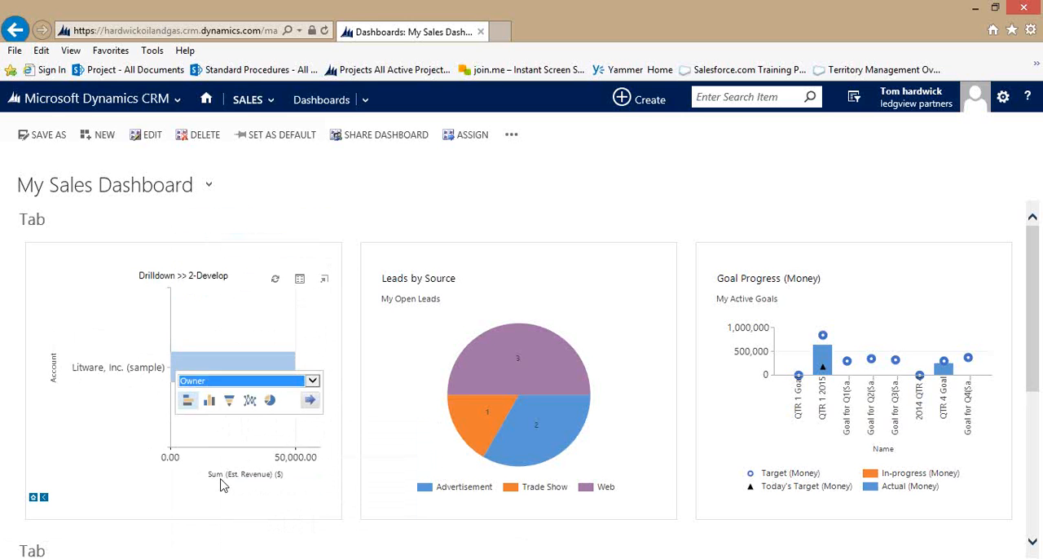
pyautogui.click(310, 402)
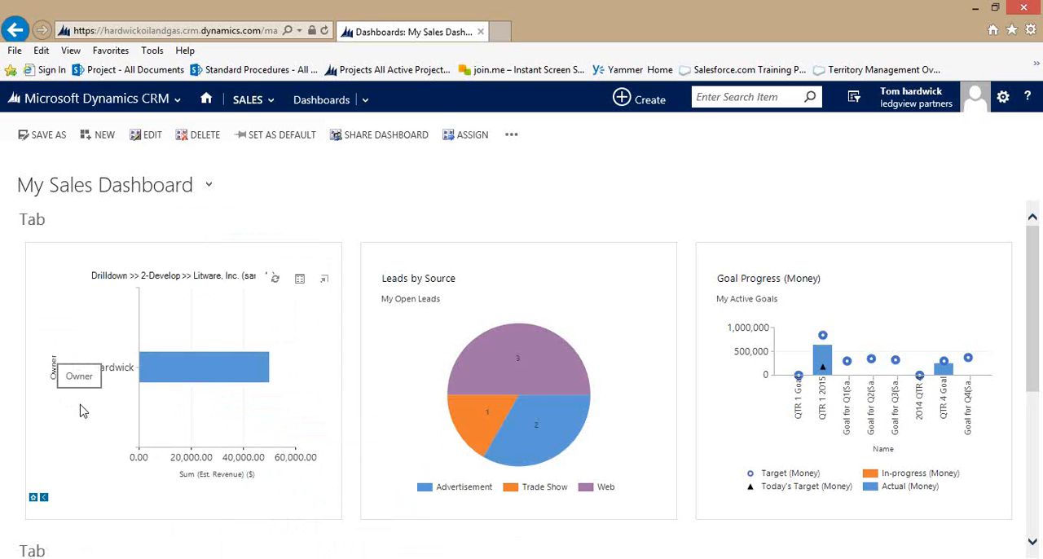
# Drill down into the owner's bar by Topic, using a bar chart.
pyautogui.click(182, 380)
pyautogui.click(189, 405)
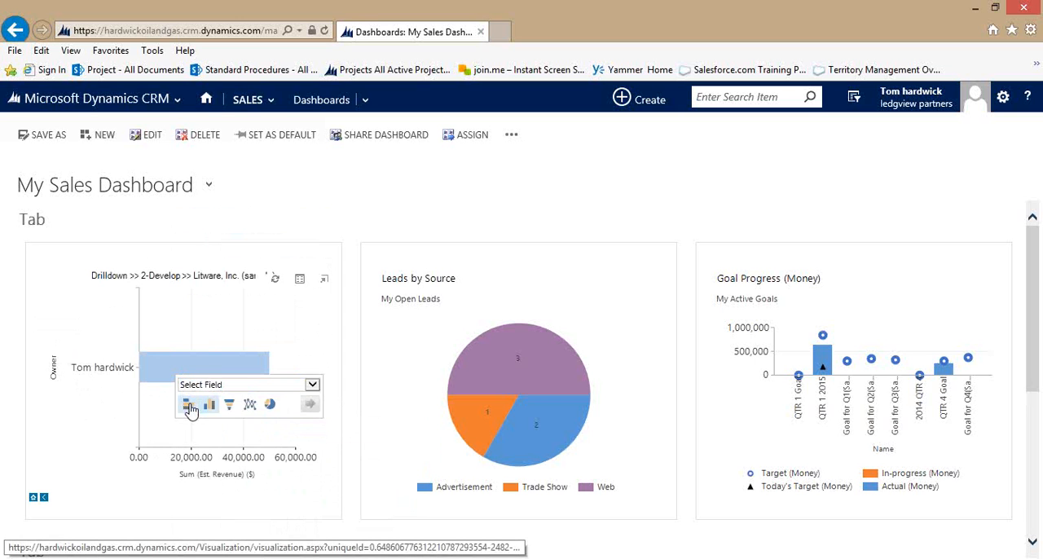
pyautogui.click(315, 388)
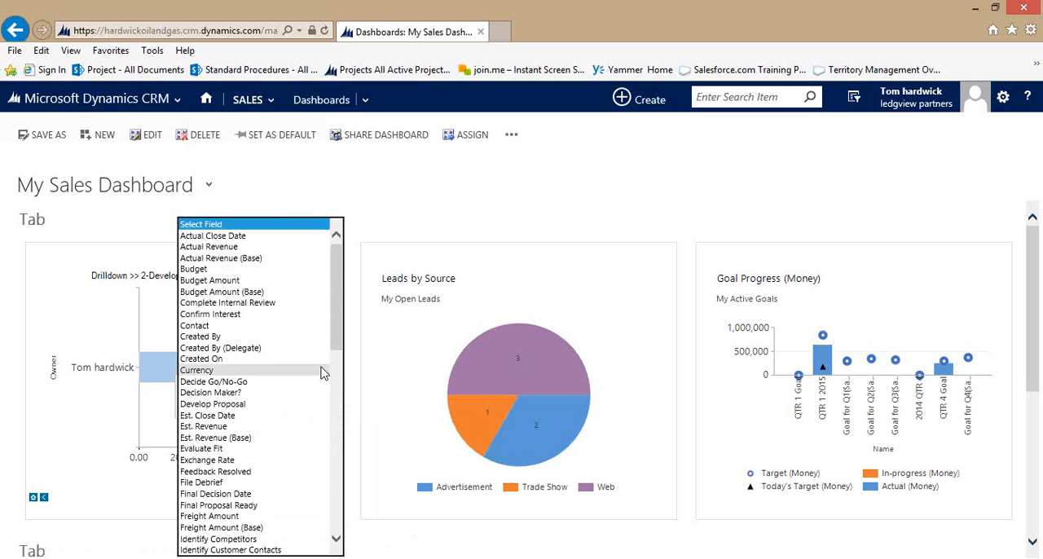
pyautogui.scroll(-5, 340, 330)
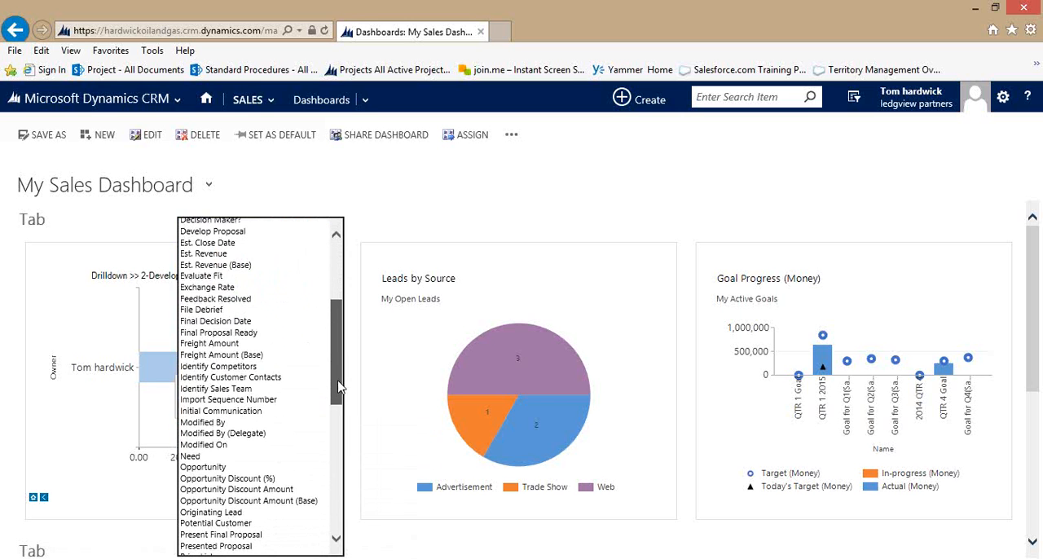
pyautogui.click(276, 450)
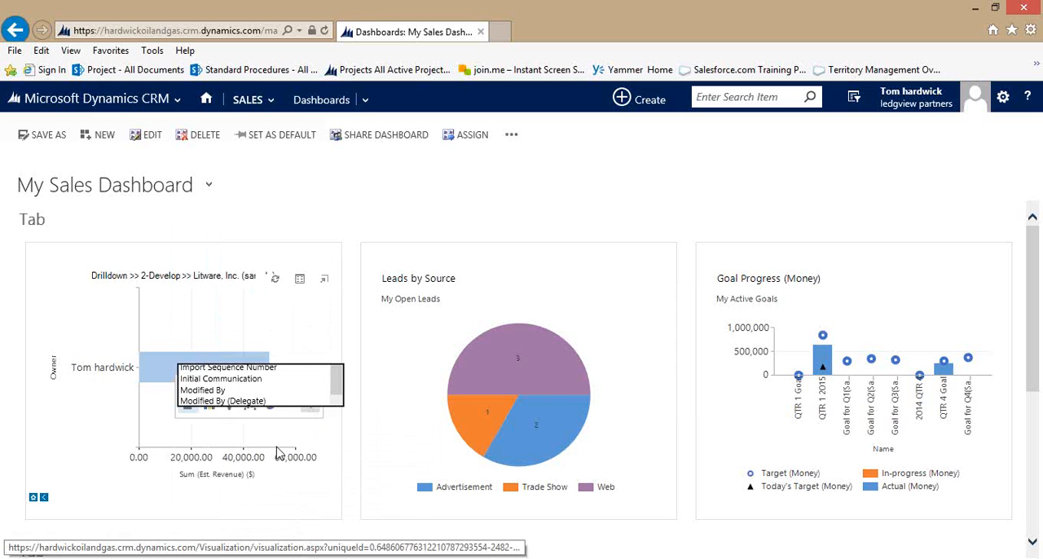
pyautogui.click(311, 406)
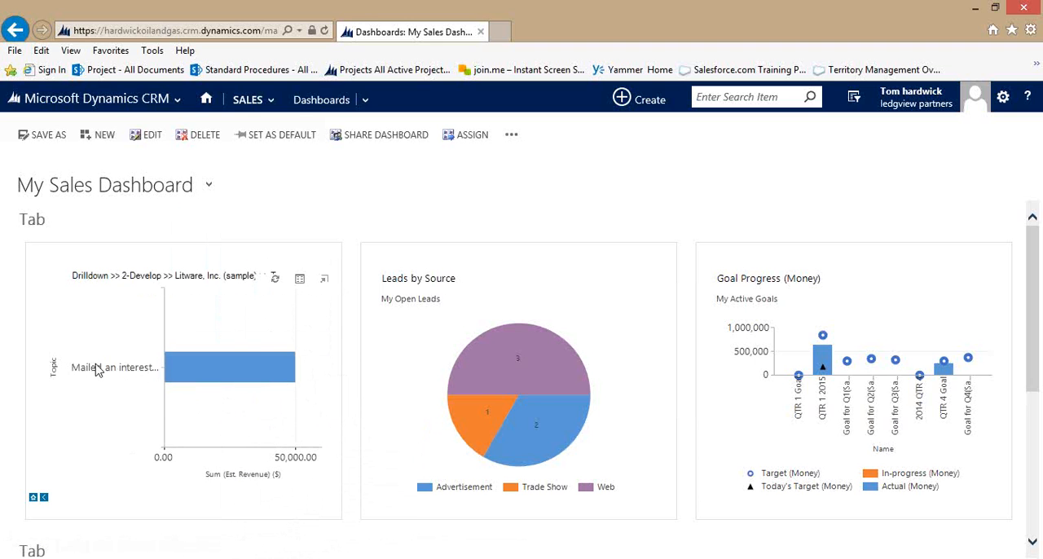
# Go back one drilldown level and return the chart to the original Sales Pipeline funnel.
pyautogui.moveTo(260, 374)
pyautogui.click(45, 497)
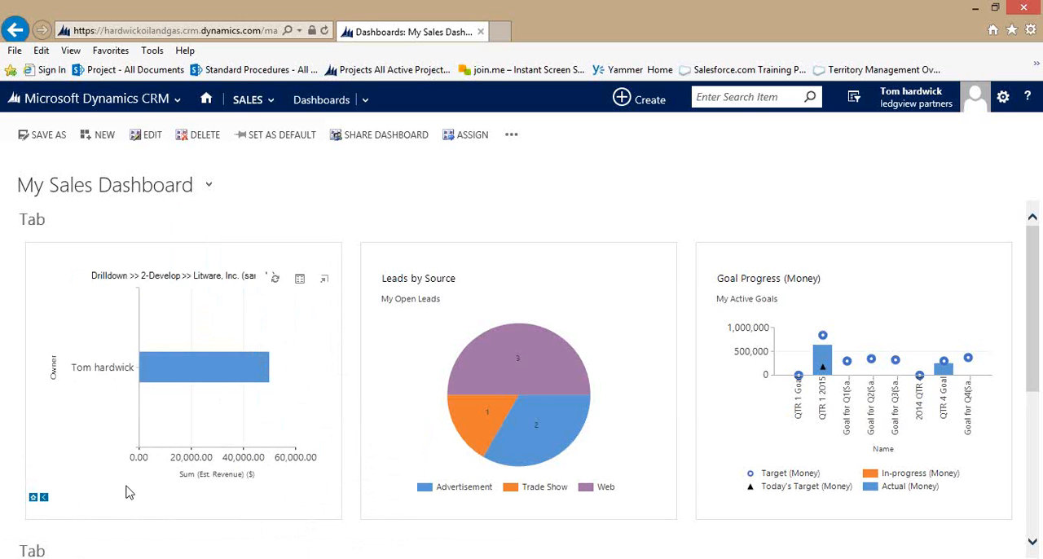
pyautogui.click(33, 498)
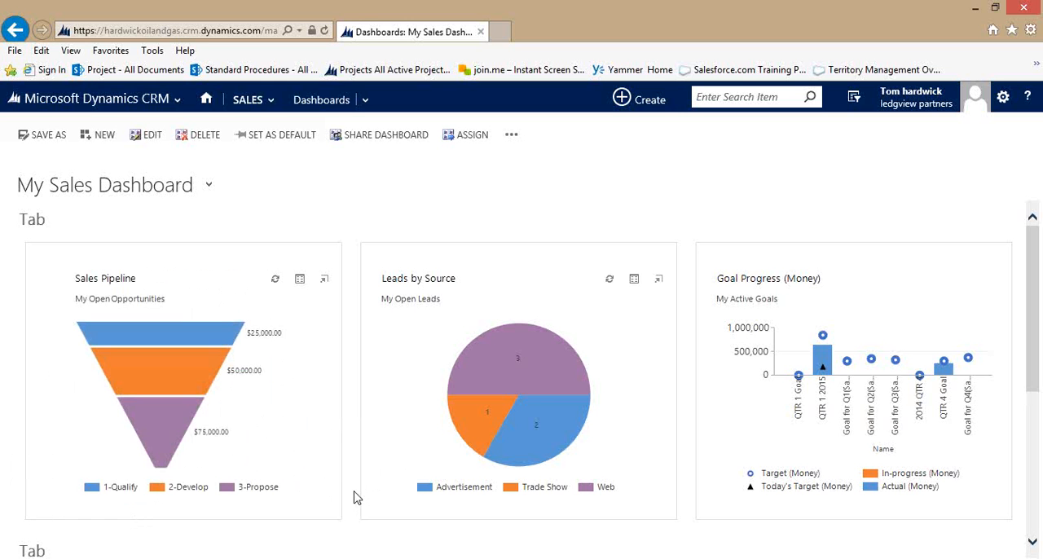
# View the phone call "Likes some of our new products (sample)" from the My Activities list and return to the dashboard.
pyautogui.scroll(-5, 354, 495)
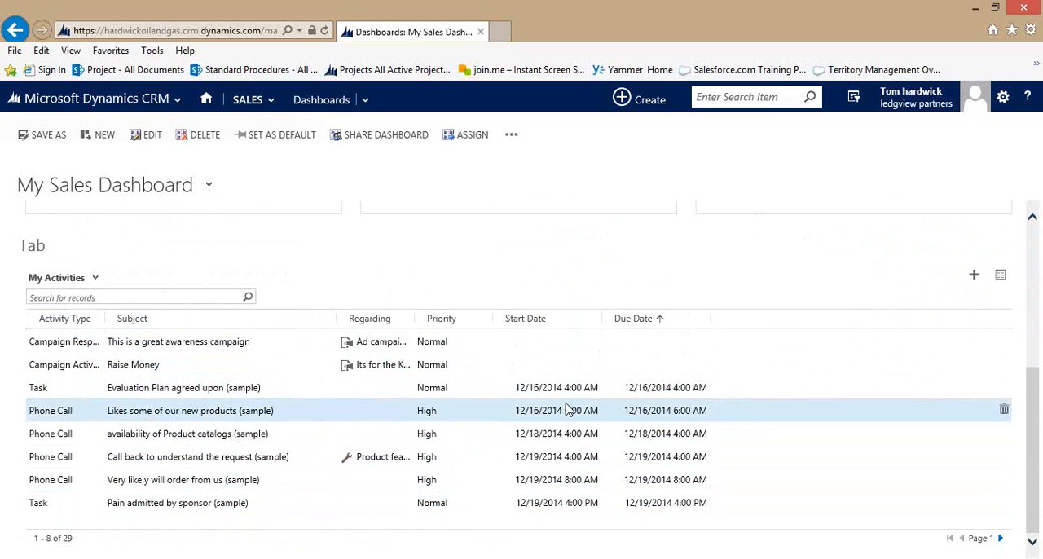
pyautogui.click(151, 417)
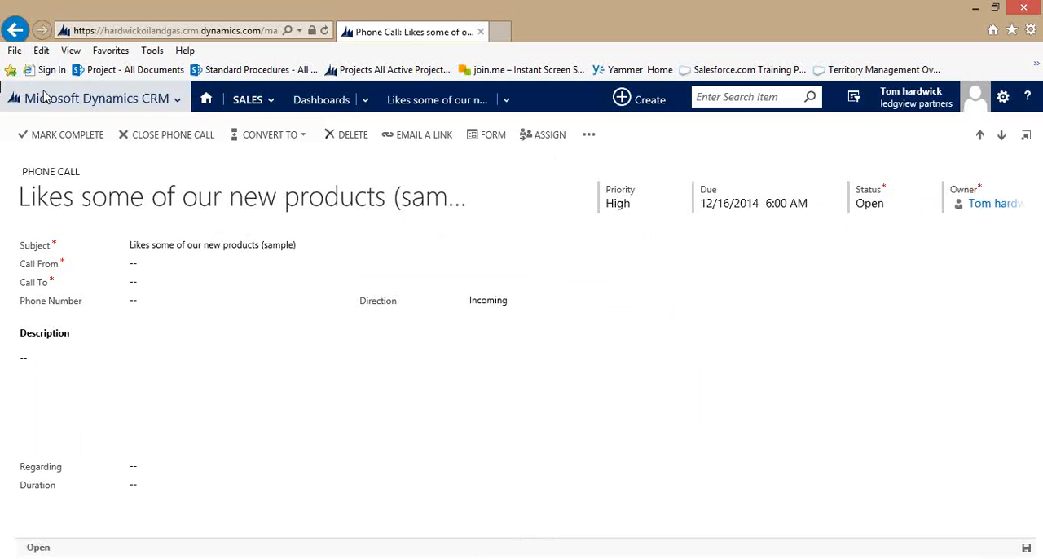
pyautogui.click(18, 33)
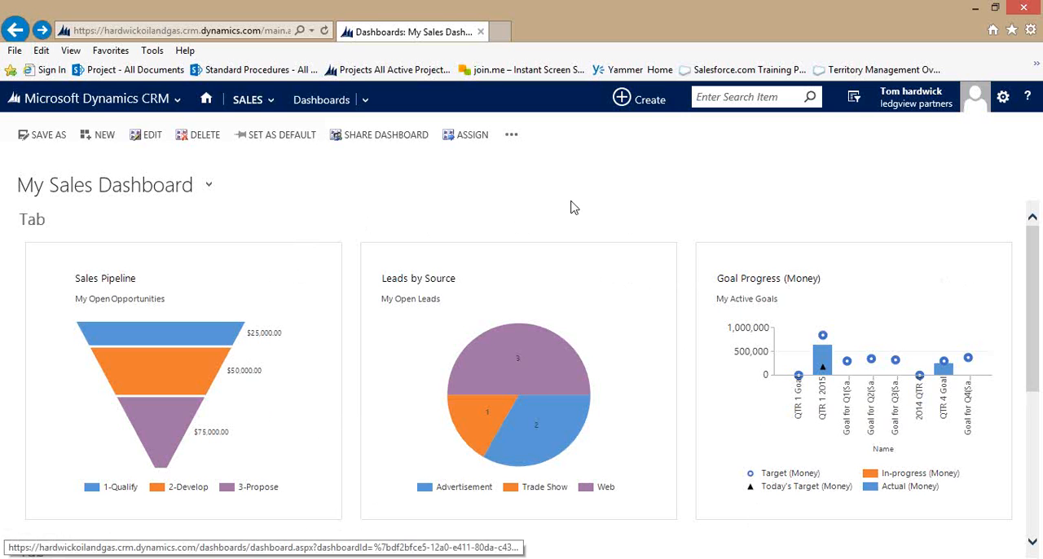
# Share the My Sales Dashboard with the third user in the lookup list, granting only Read permission.
pyautogui.click(412, 139)
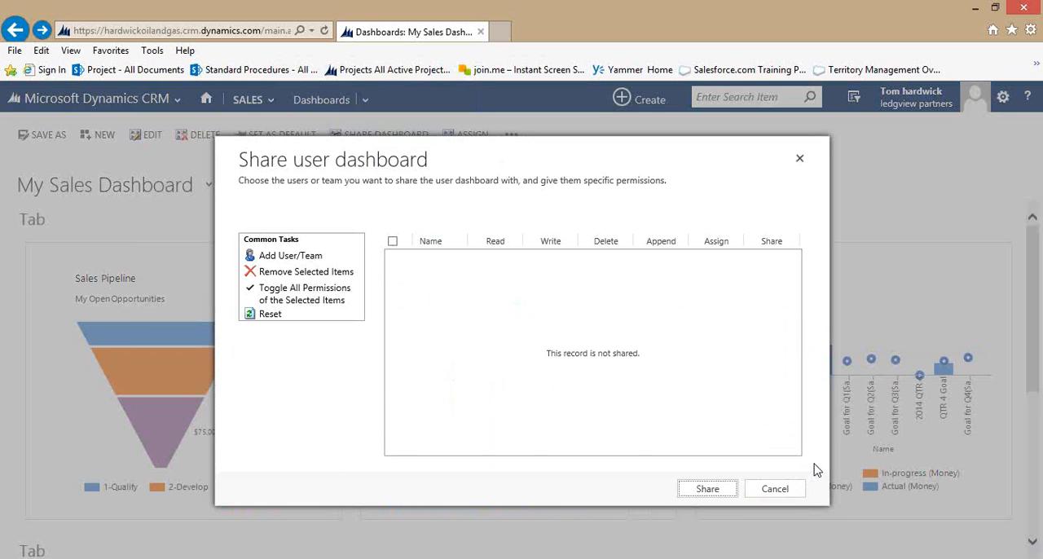
pyautogui.click(287, 257)
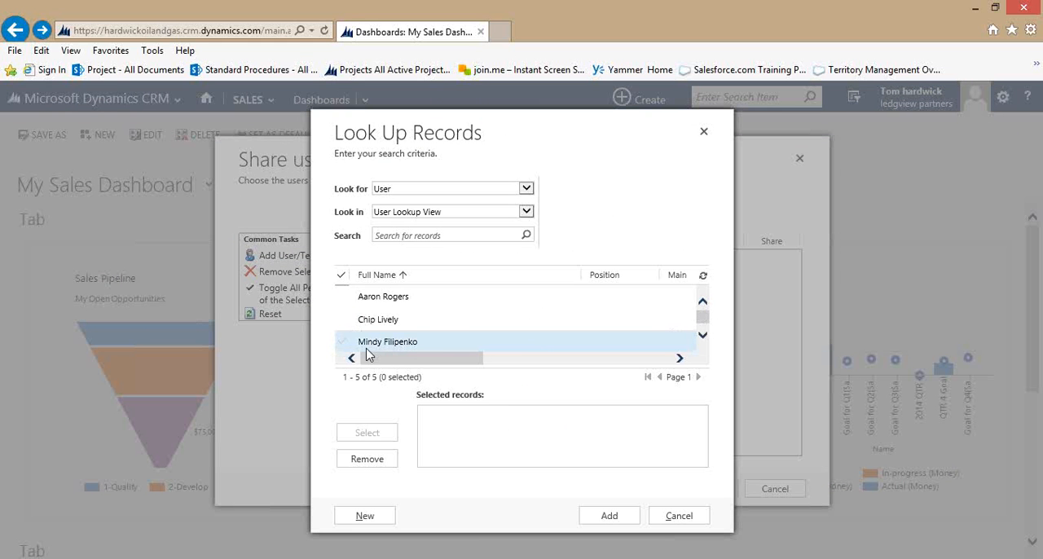
pyautogui.click(346, 349)
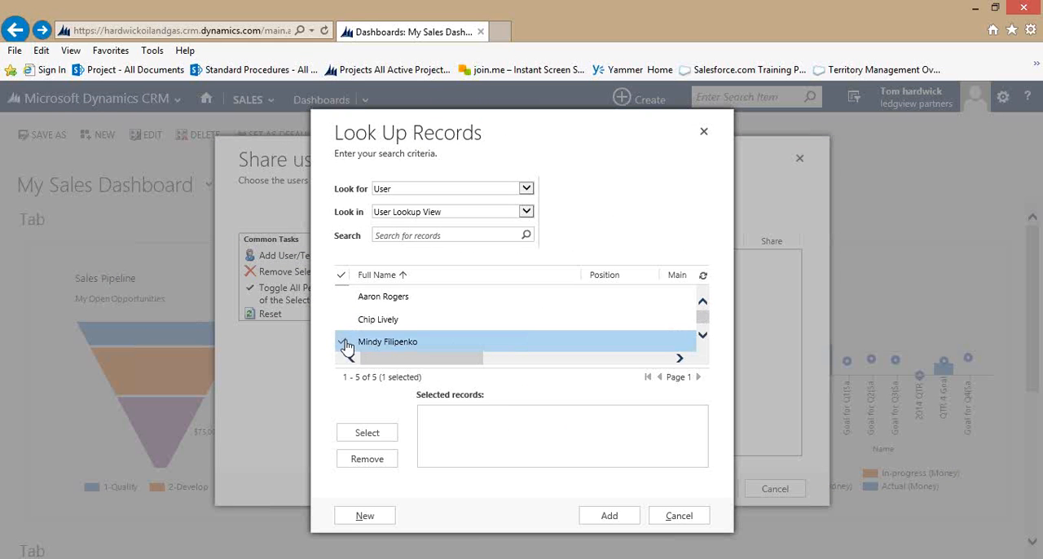
pyautogui.click(367, 436)
pyautogui.click(608, 518)
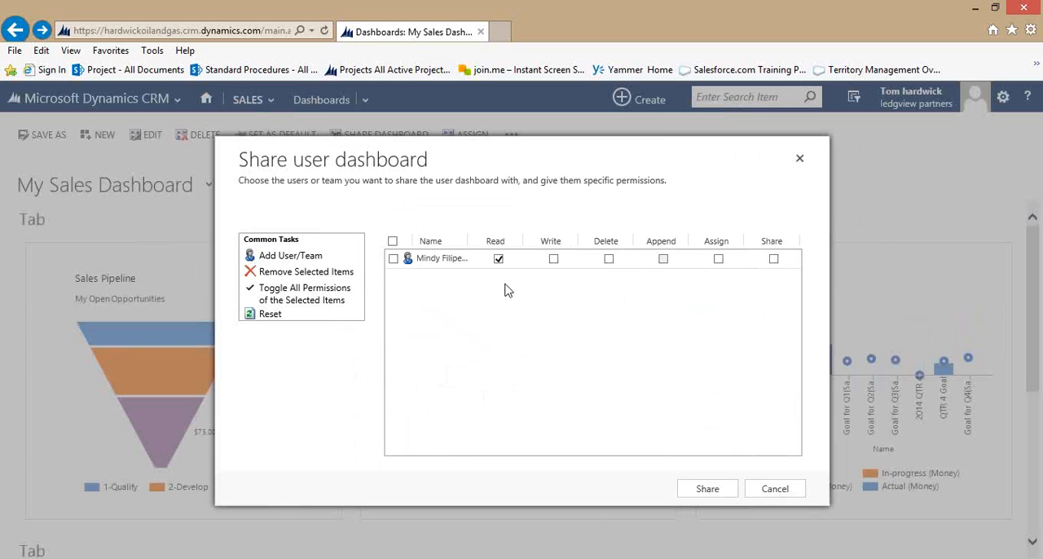
pyautogui.click(716, 491)
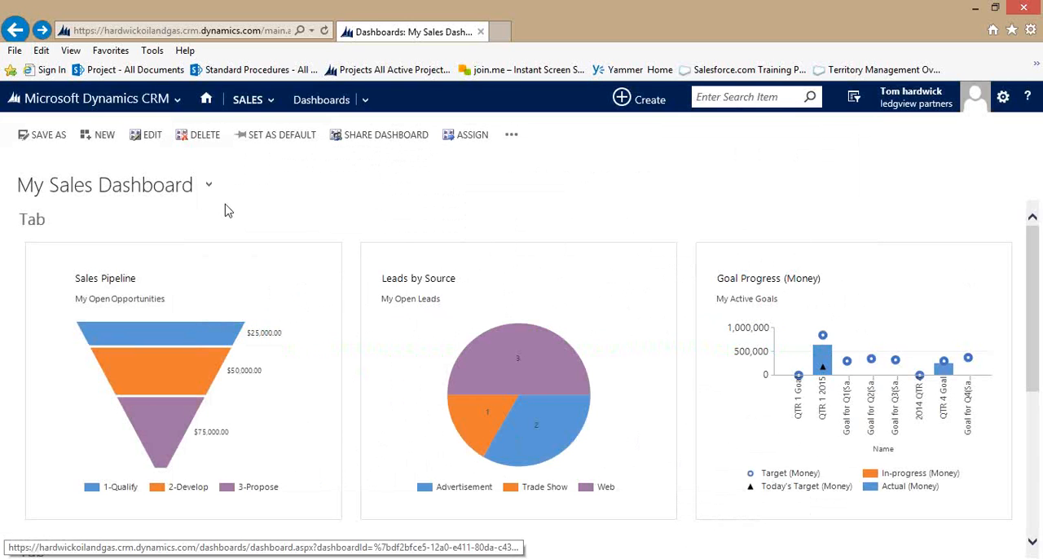
# Check the list of available dashboards and switch to the My Marketing Dashboard.
pyautogui.click(211, 186)
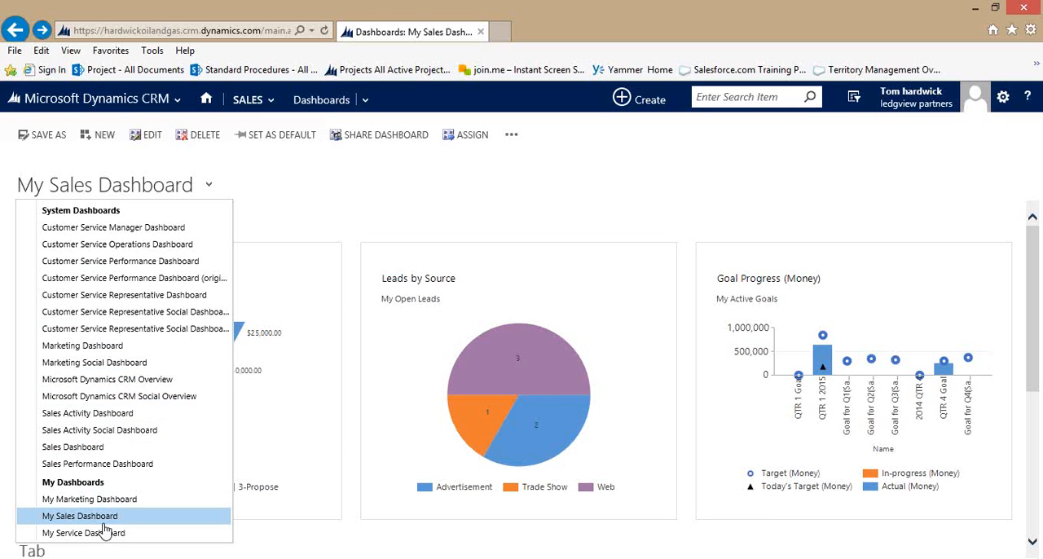
pyautogui.click(353, 223)
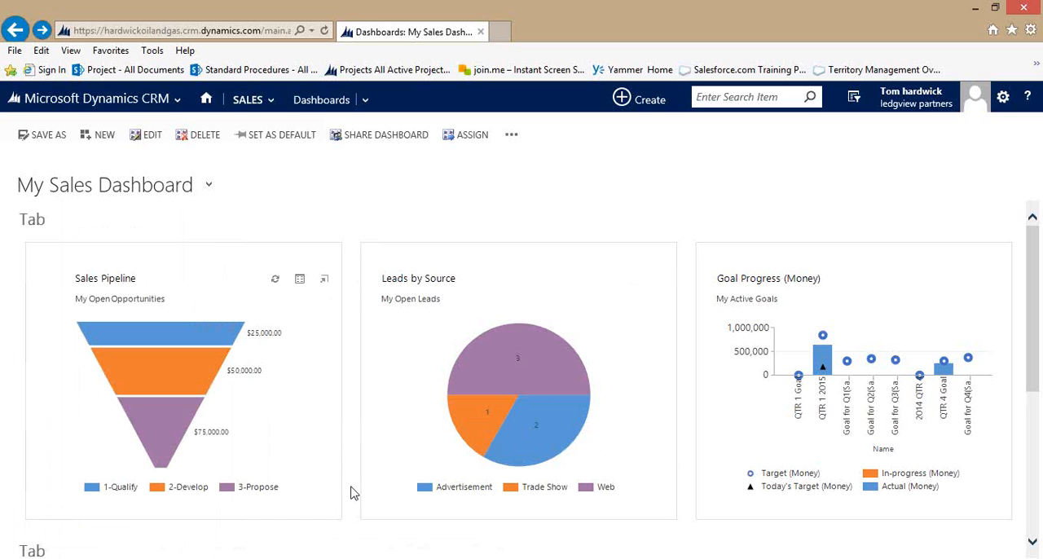
pyautogui.click(208, 186)
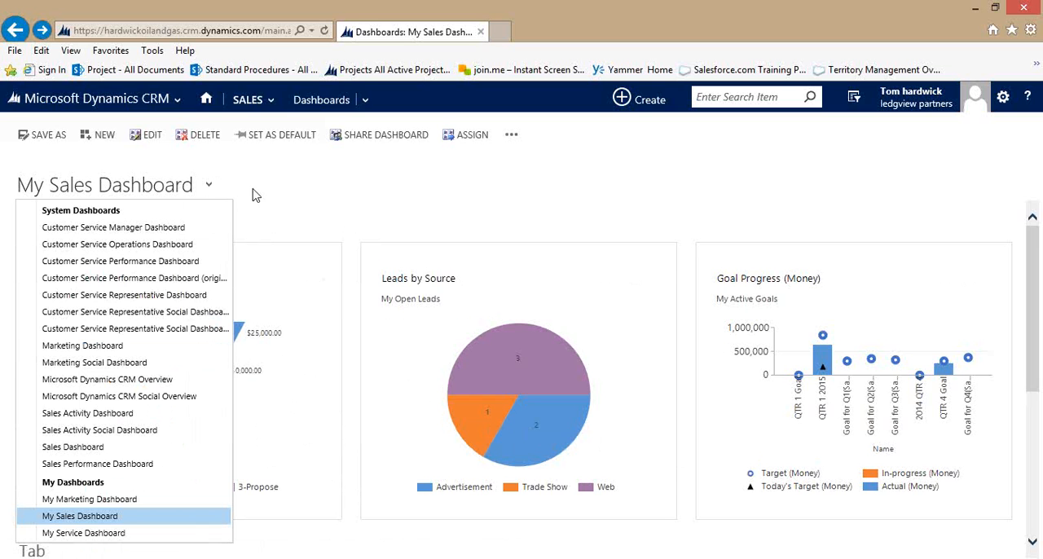
pyautogui.click(90, 499)
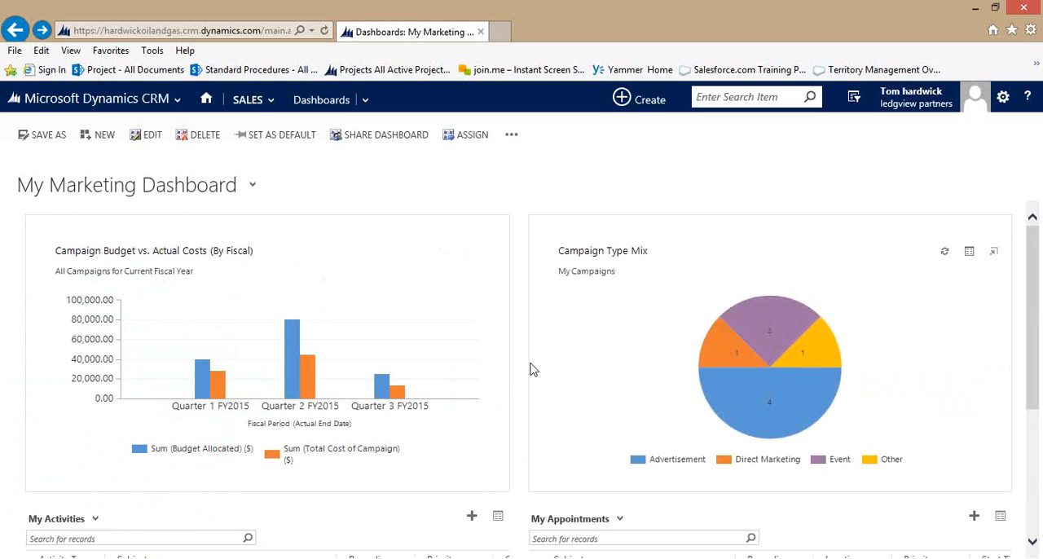
# View the details of the appointment "Follow up about data not matching" from the My Appointments list and return to the dashboard.
pyautogui.scroll(-3, 522, 386)
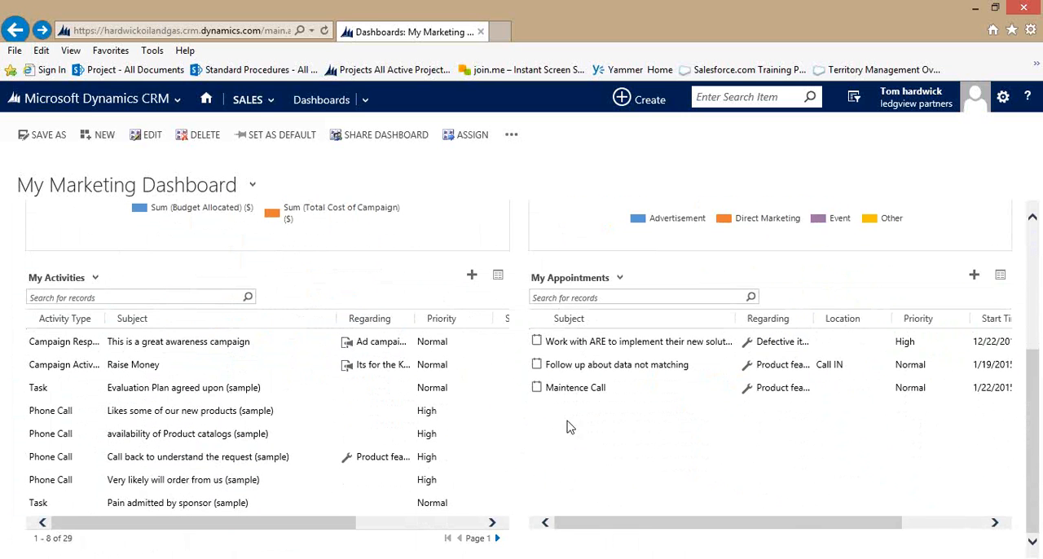
pyautogui.click(602, 367)
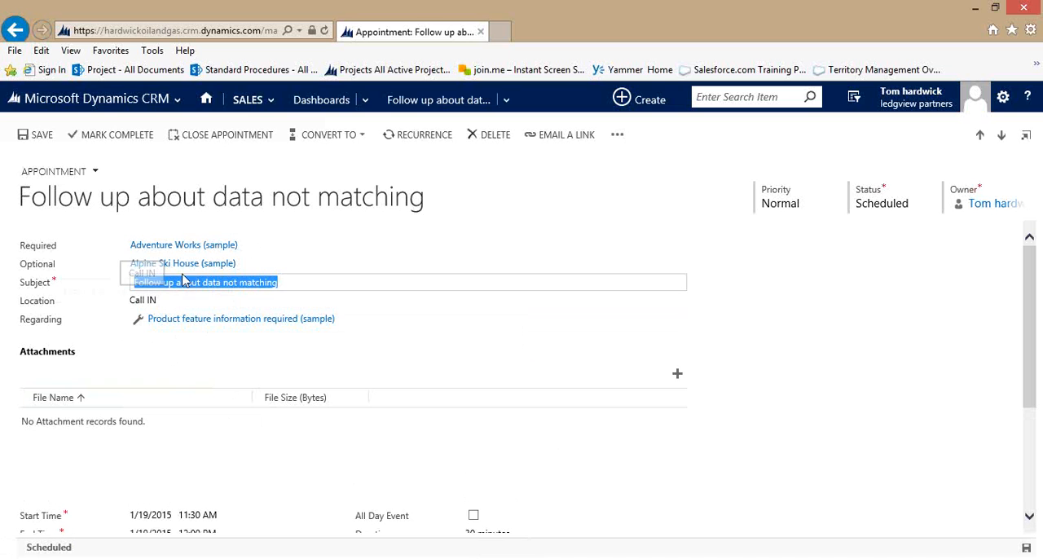
pyautogui.click(817, 378)
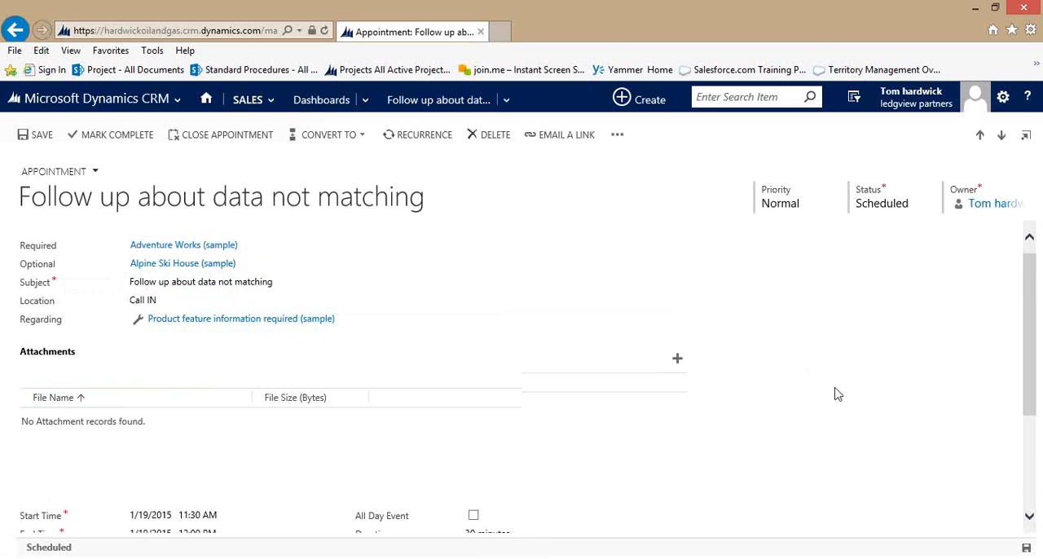
pyautogui.scroll(-3, 836, 391)
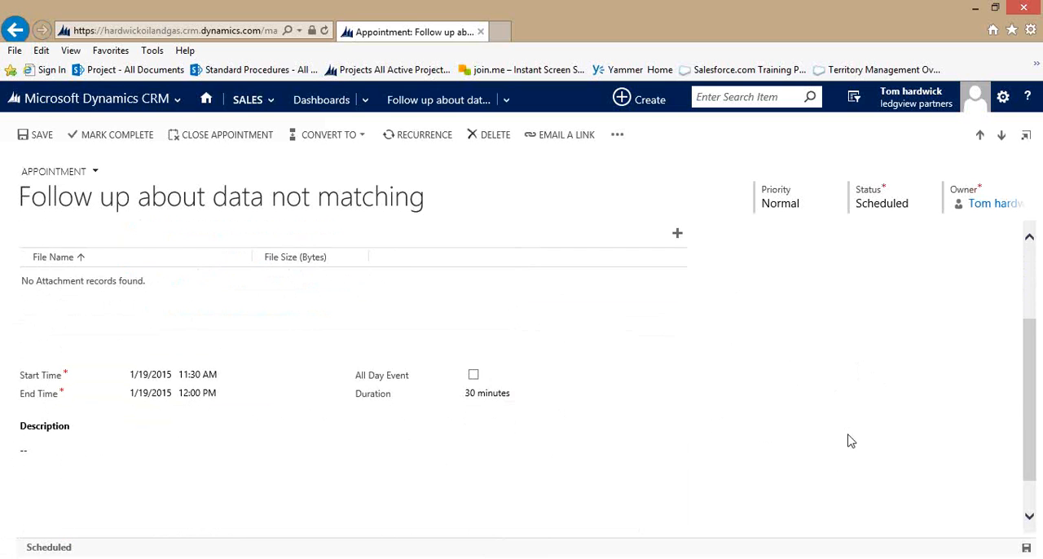
pyautogui.scroll(3, 849, 441)
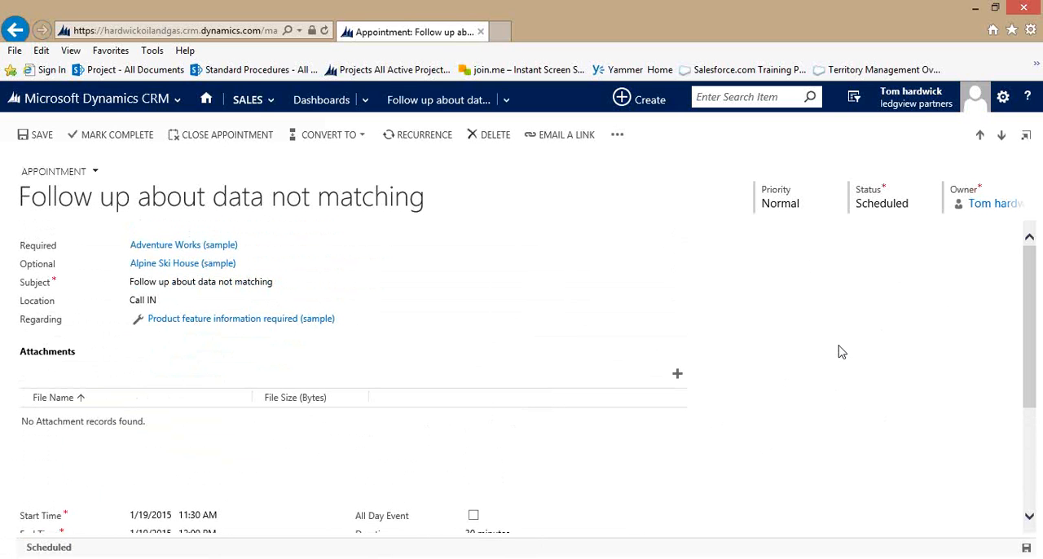
pyautogui.click(15, 31)
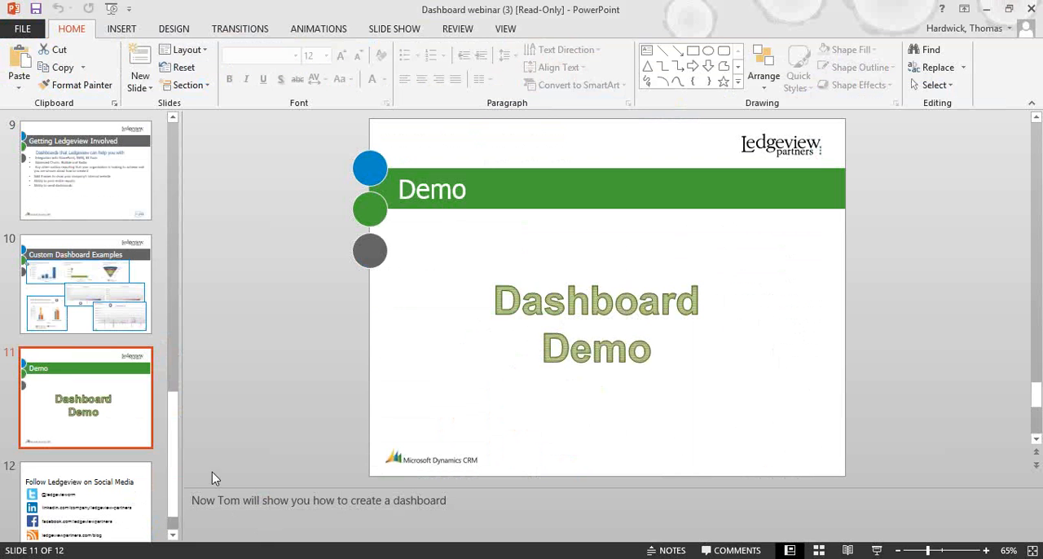
# Switch to the Dashboard webinar presentation in PowerPoint and present slide 12, "Follow Ledgeview on Social Media", as a full-screen slide show.
pyautogui.click(119, 510)
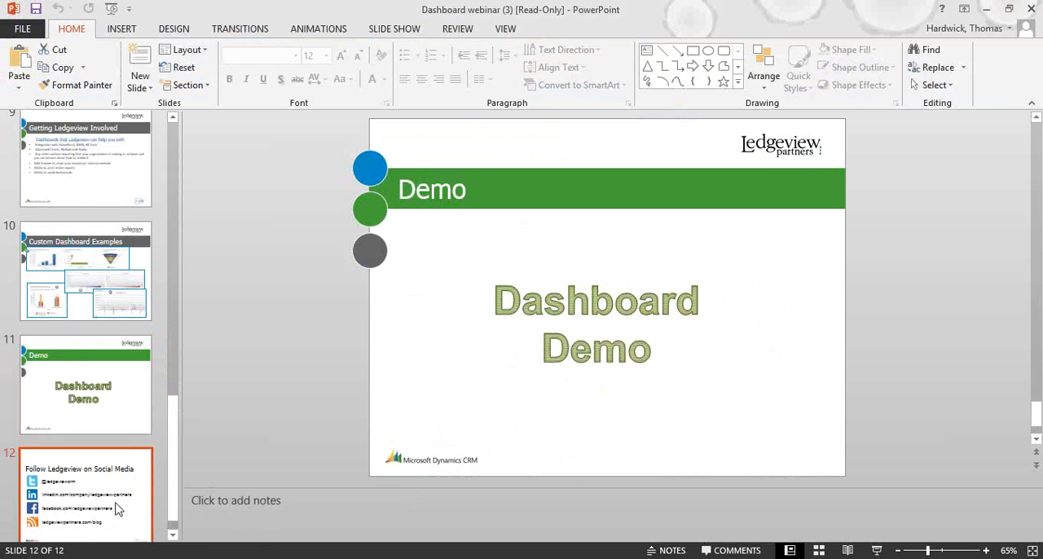
pyautogui.click(846, 552)
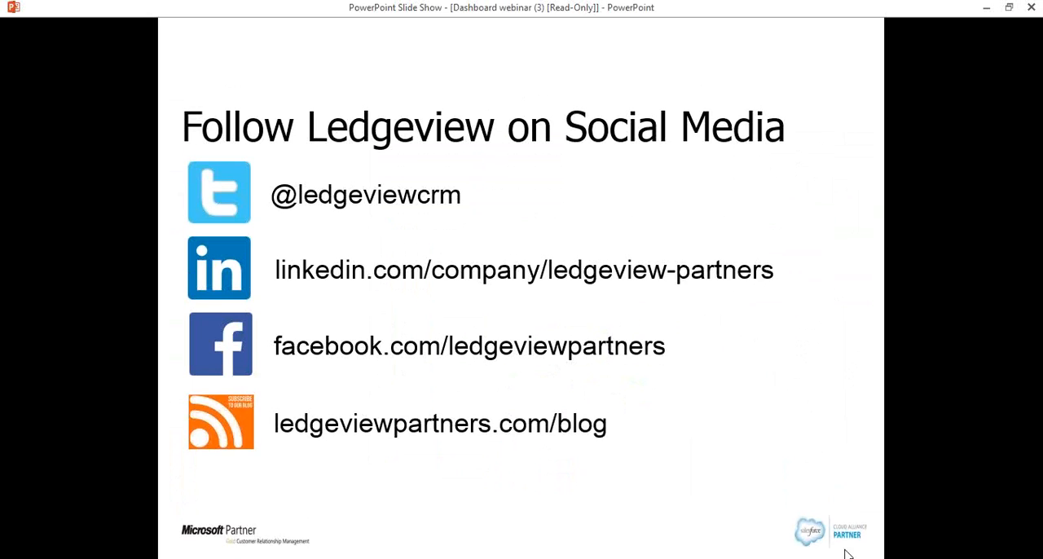